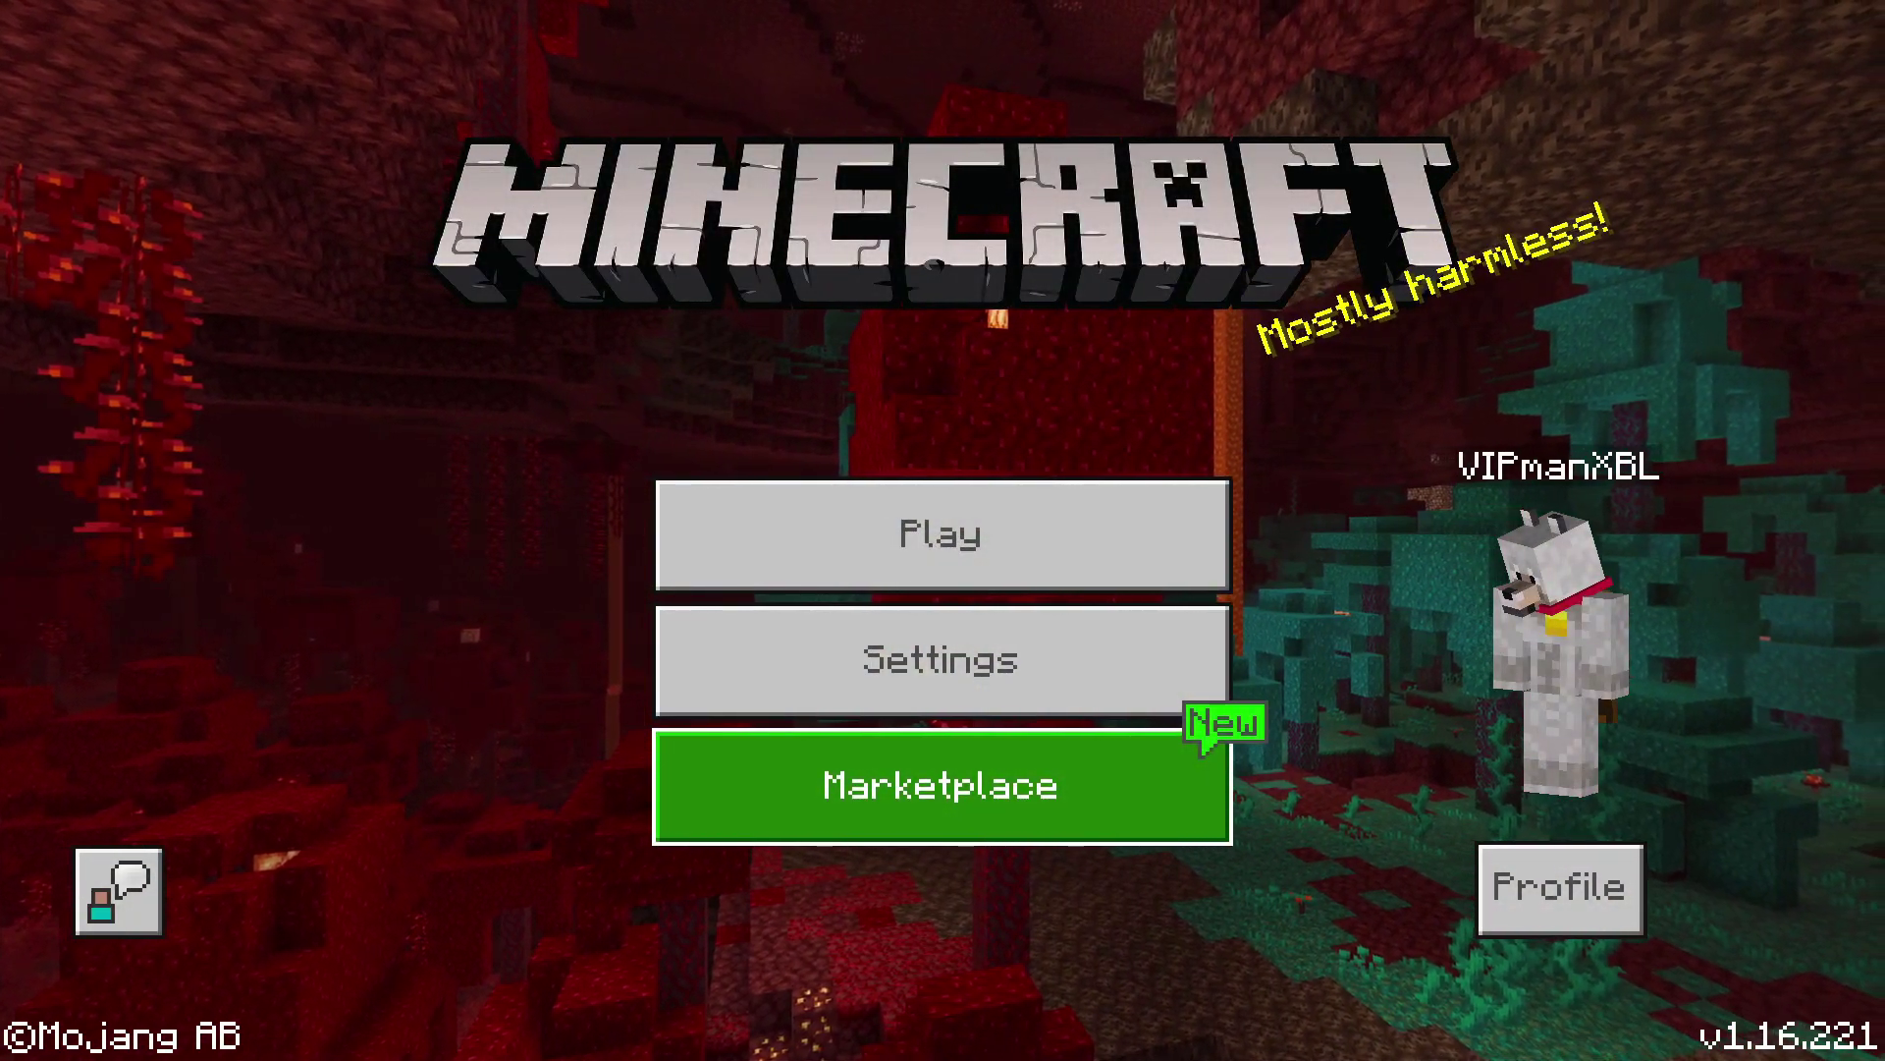
- Search the Marketplace for 'rtx'
key(Return)
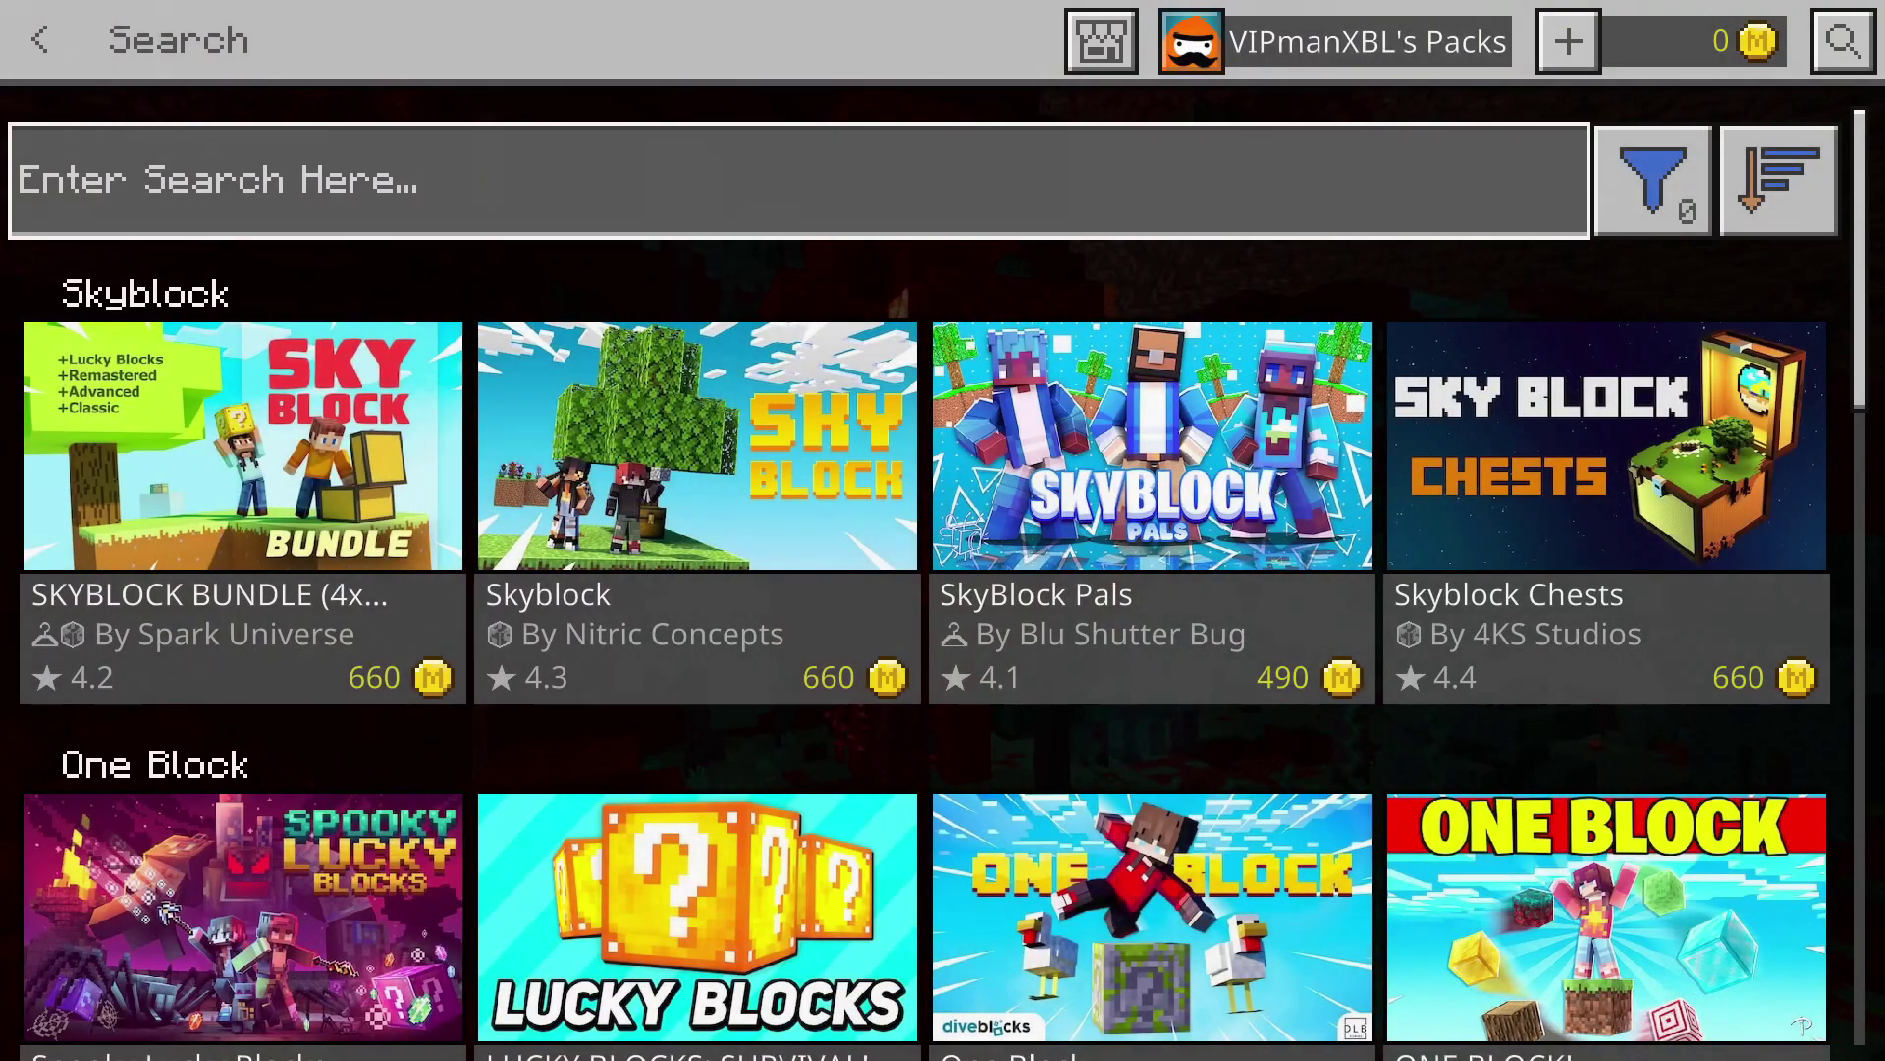
text(rtx)
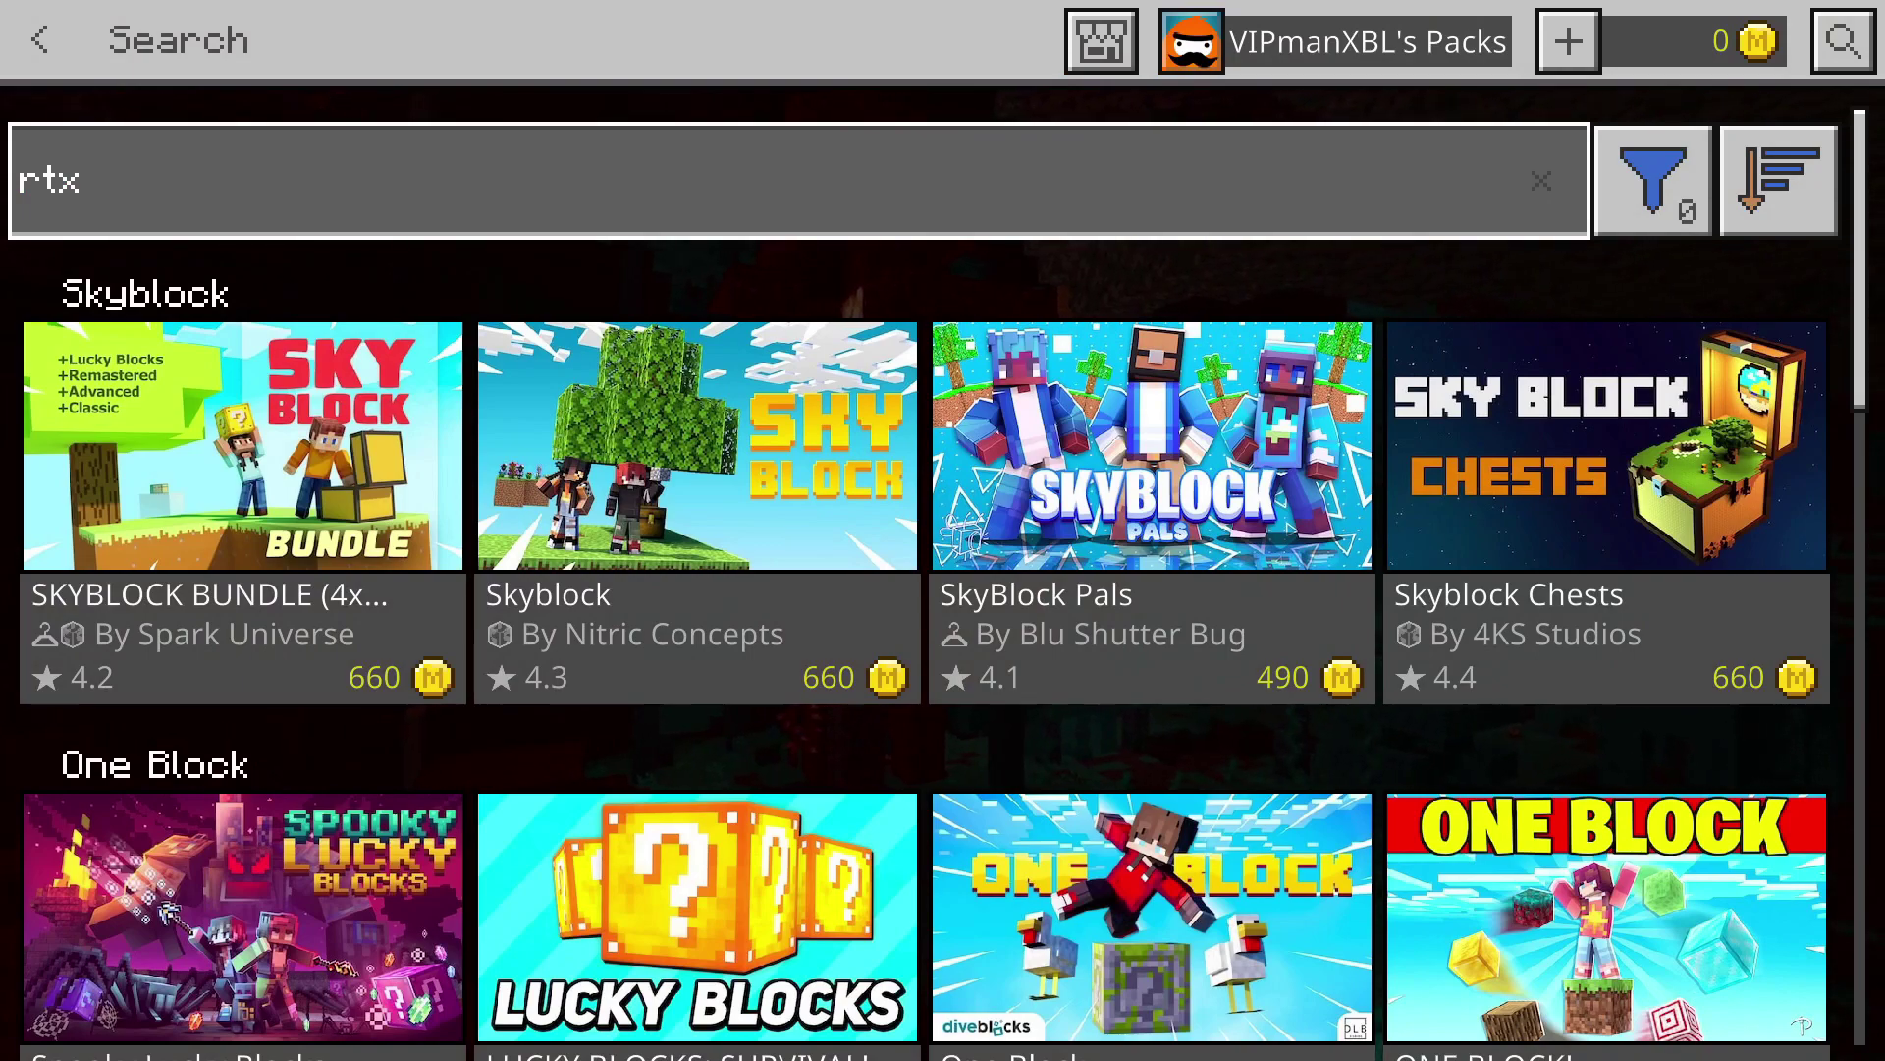
key(Return)
- Browse the 37 RTX results, past Crystal Palace RTX and back to Medieval RTX
key(Down)
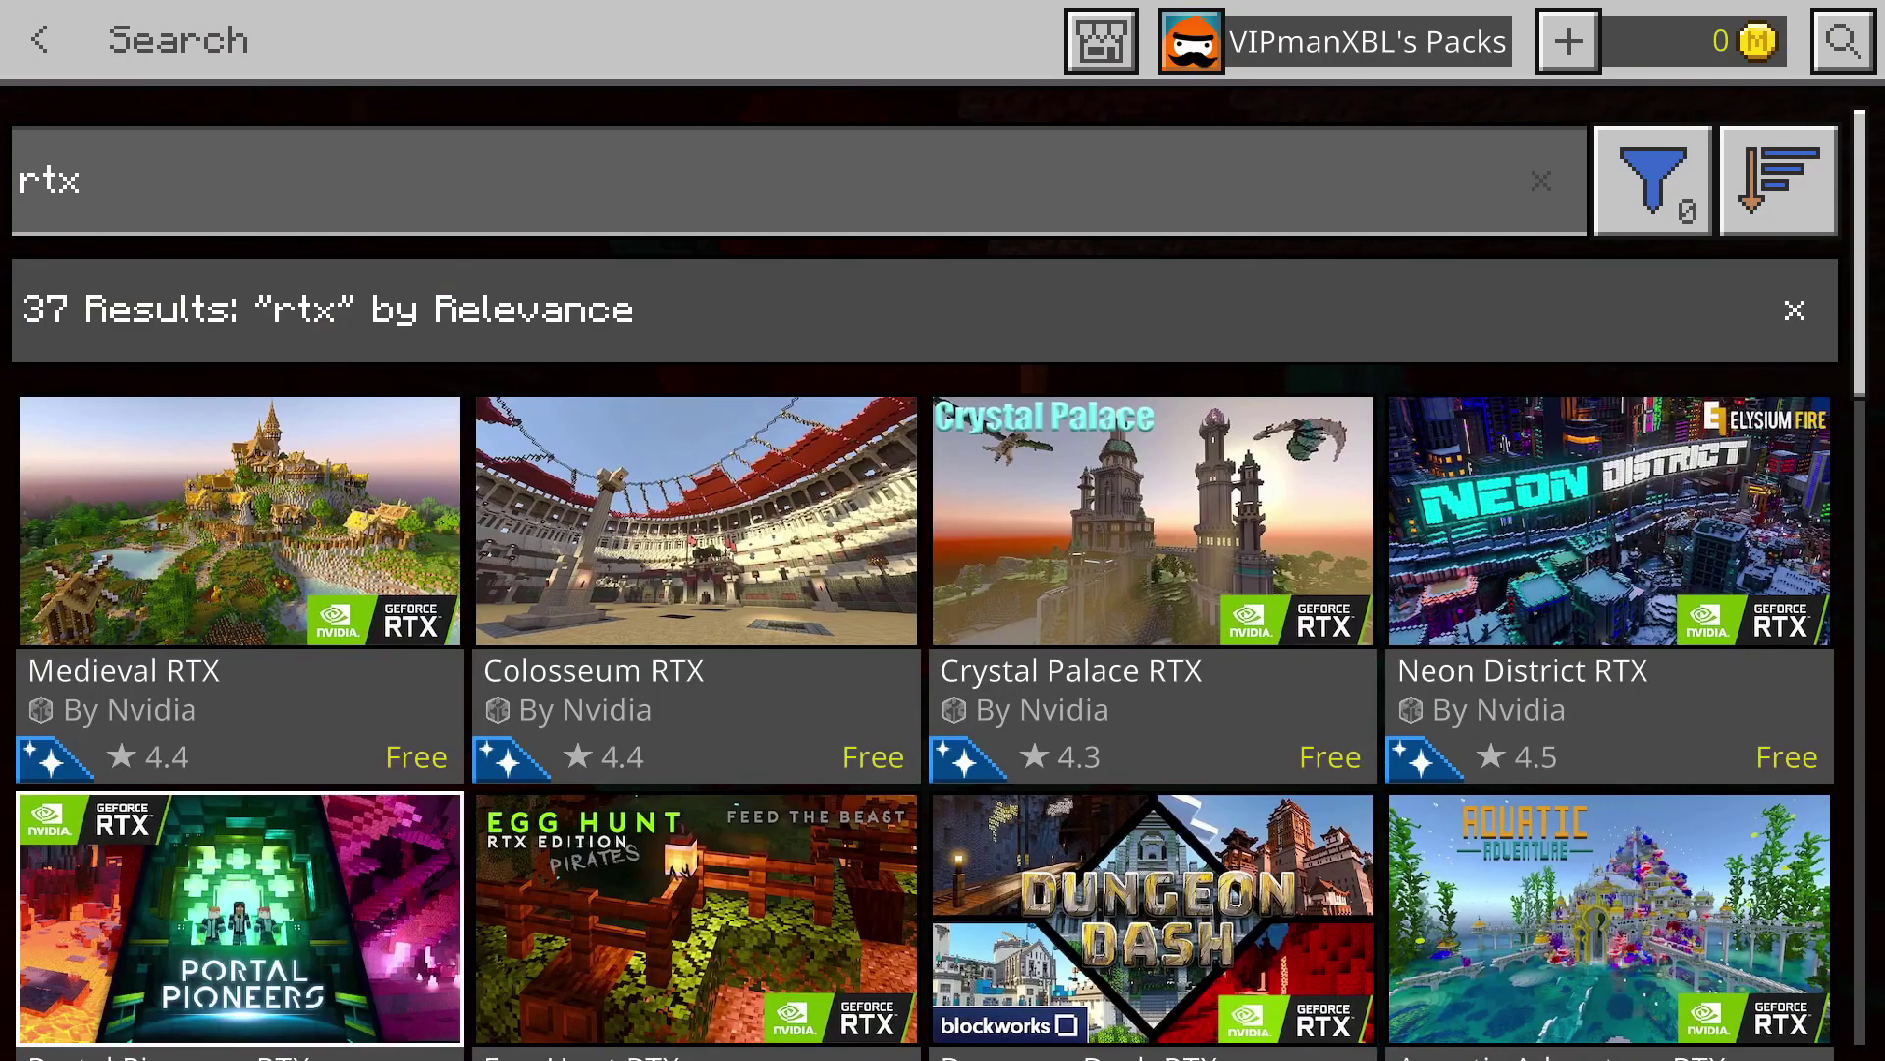
key(Up)
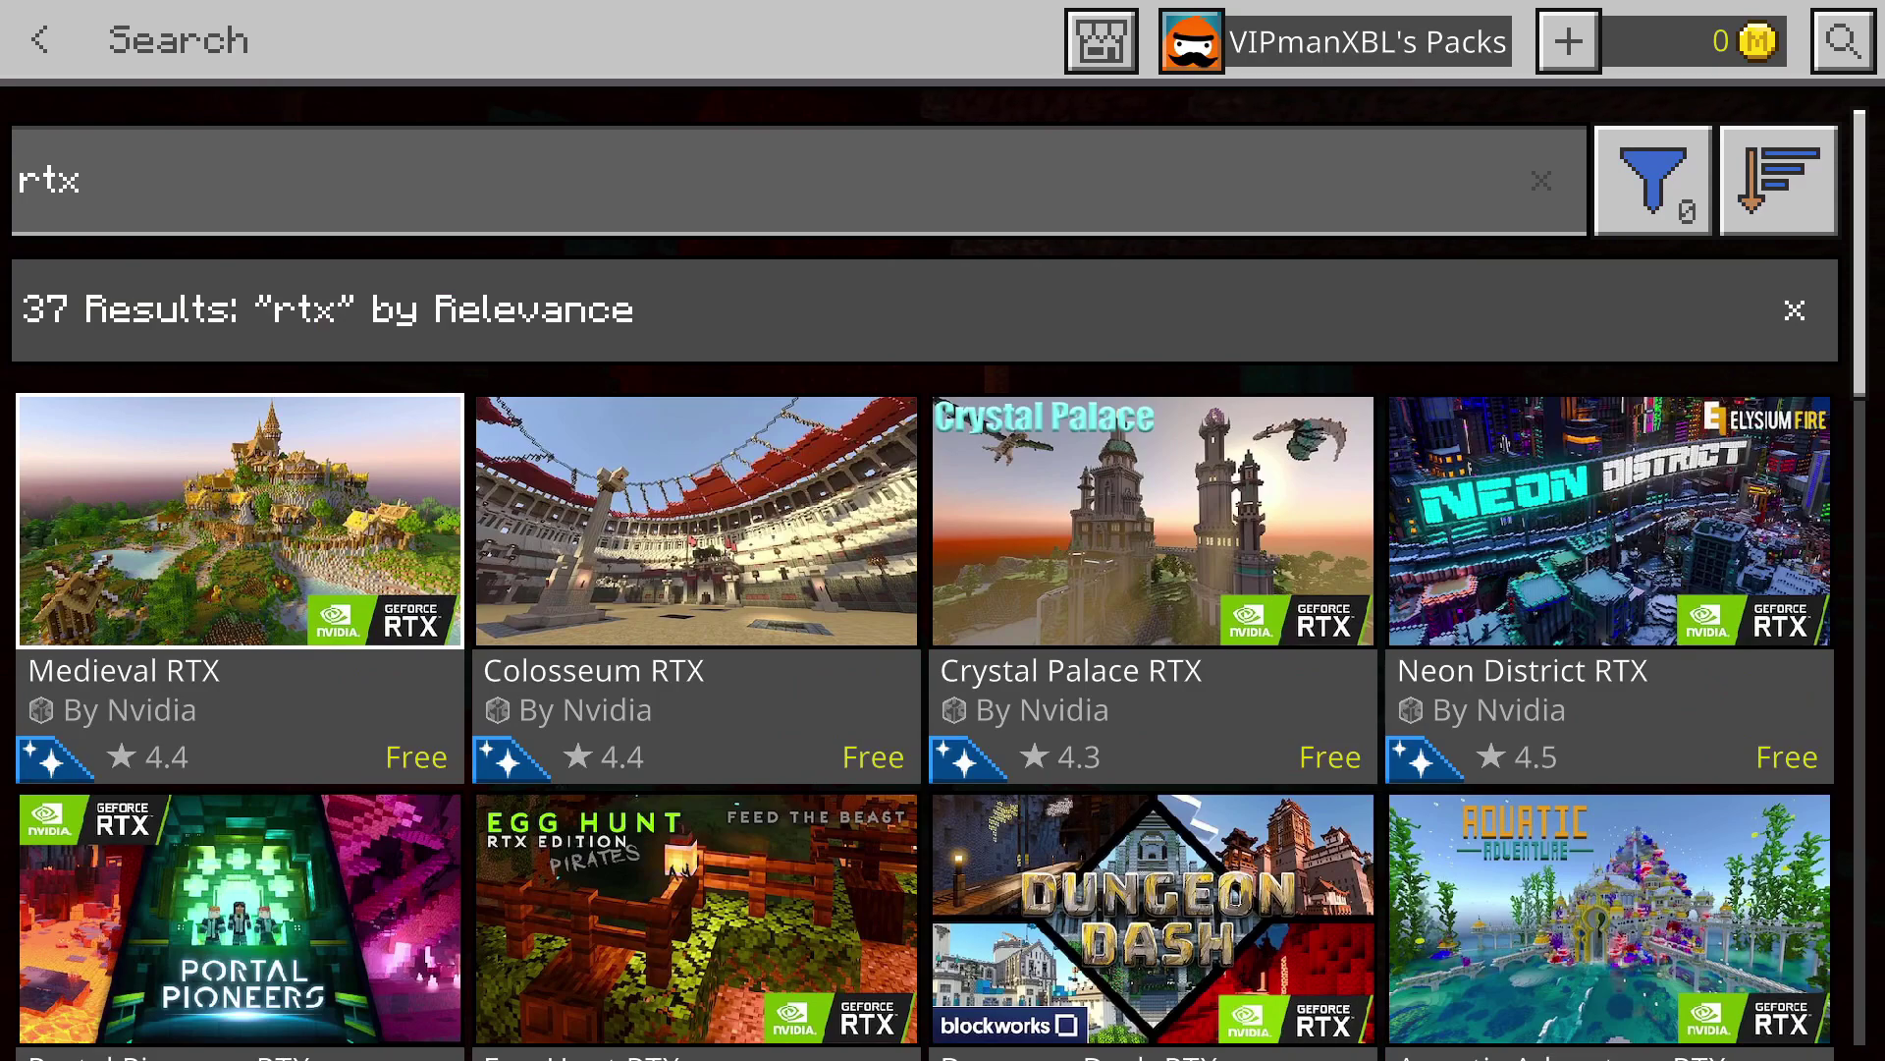
key(Down)
key(Up)
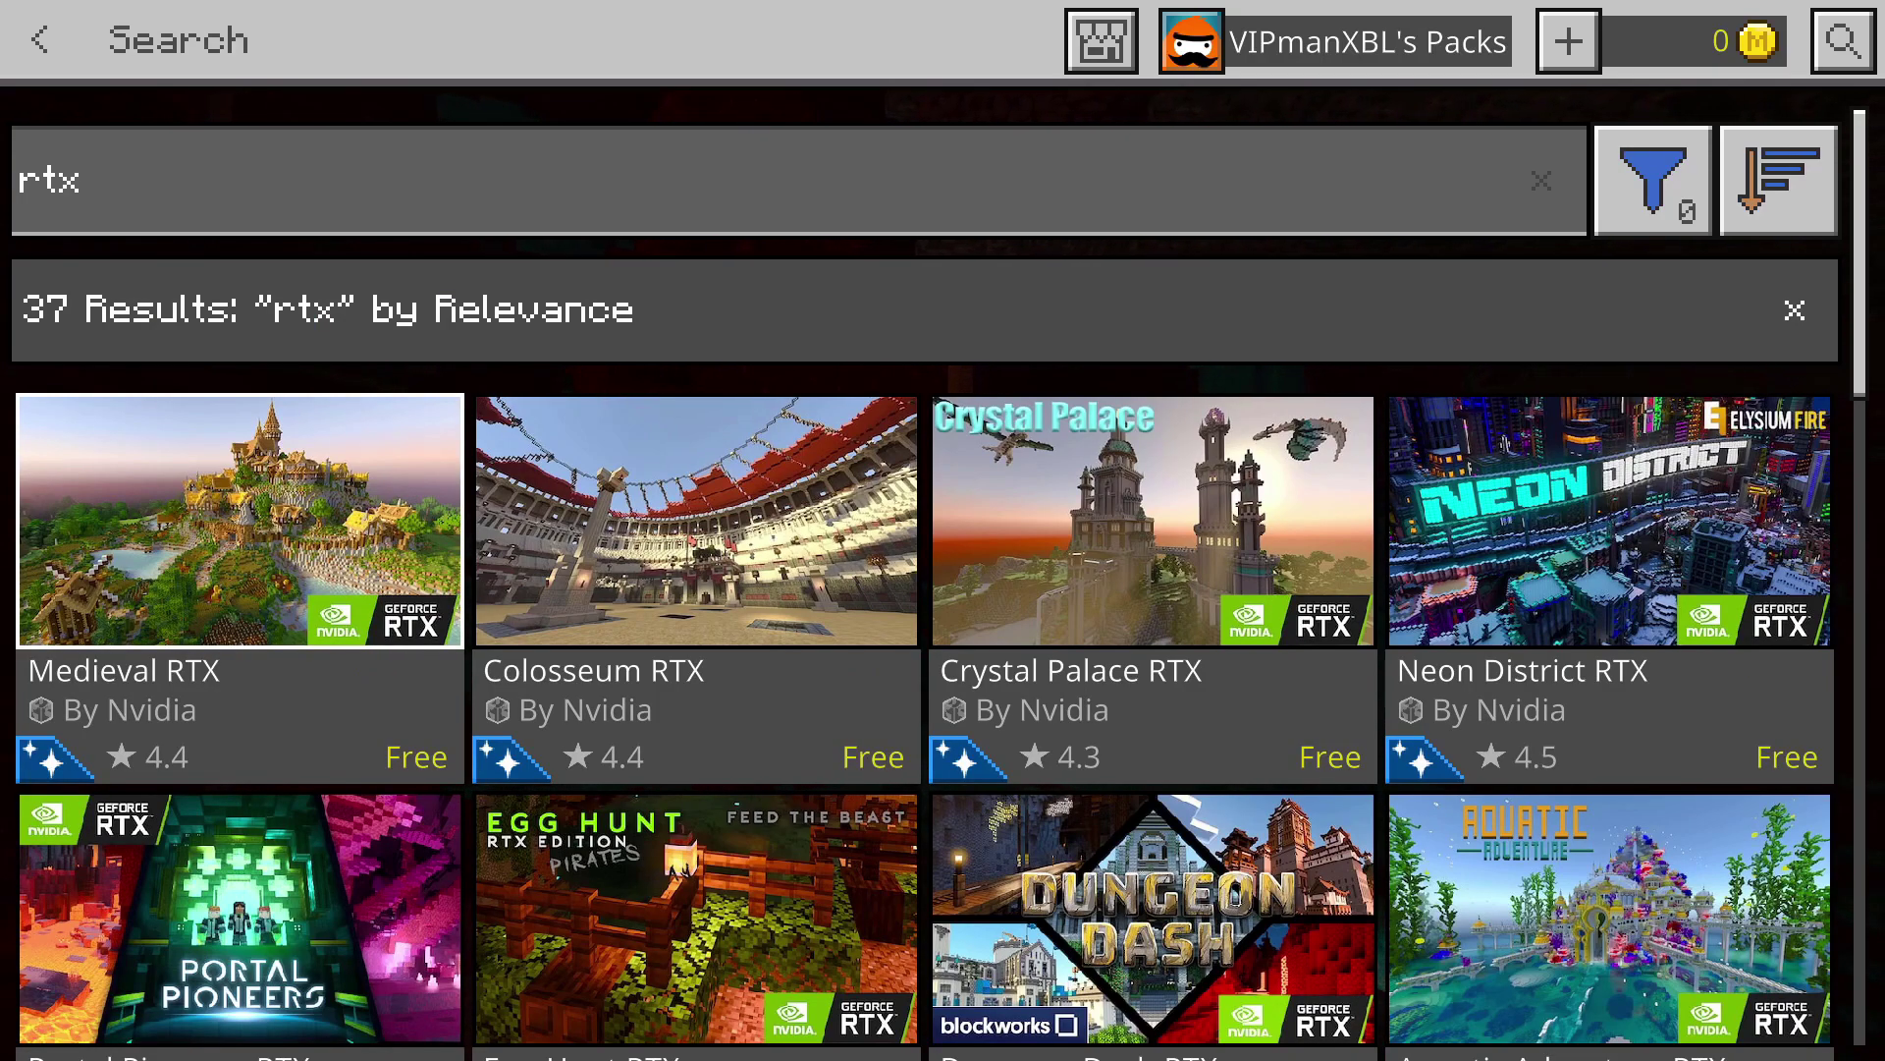
key(Right)
key(Right)
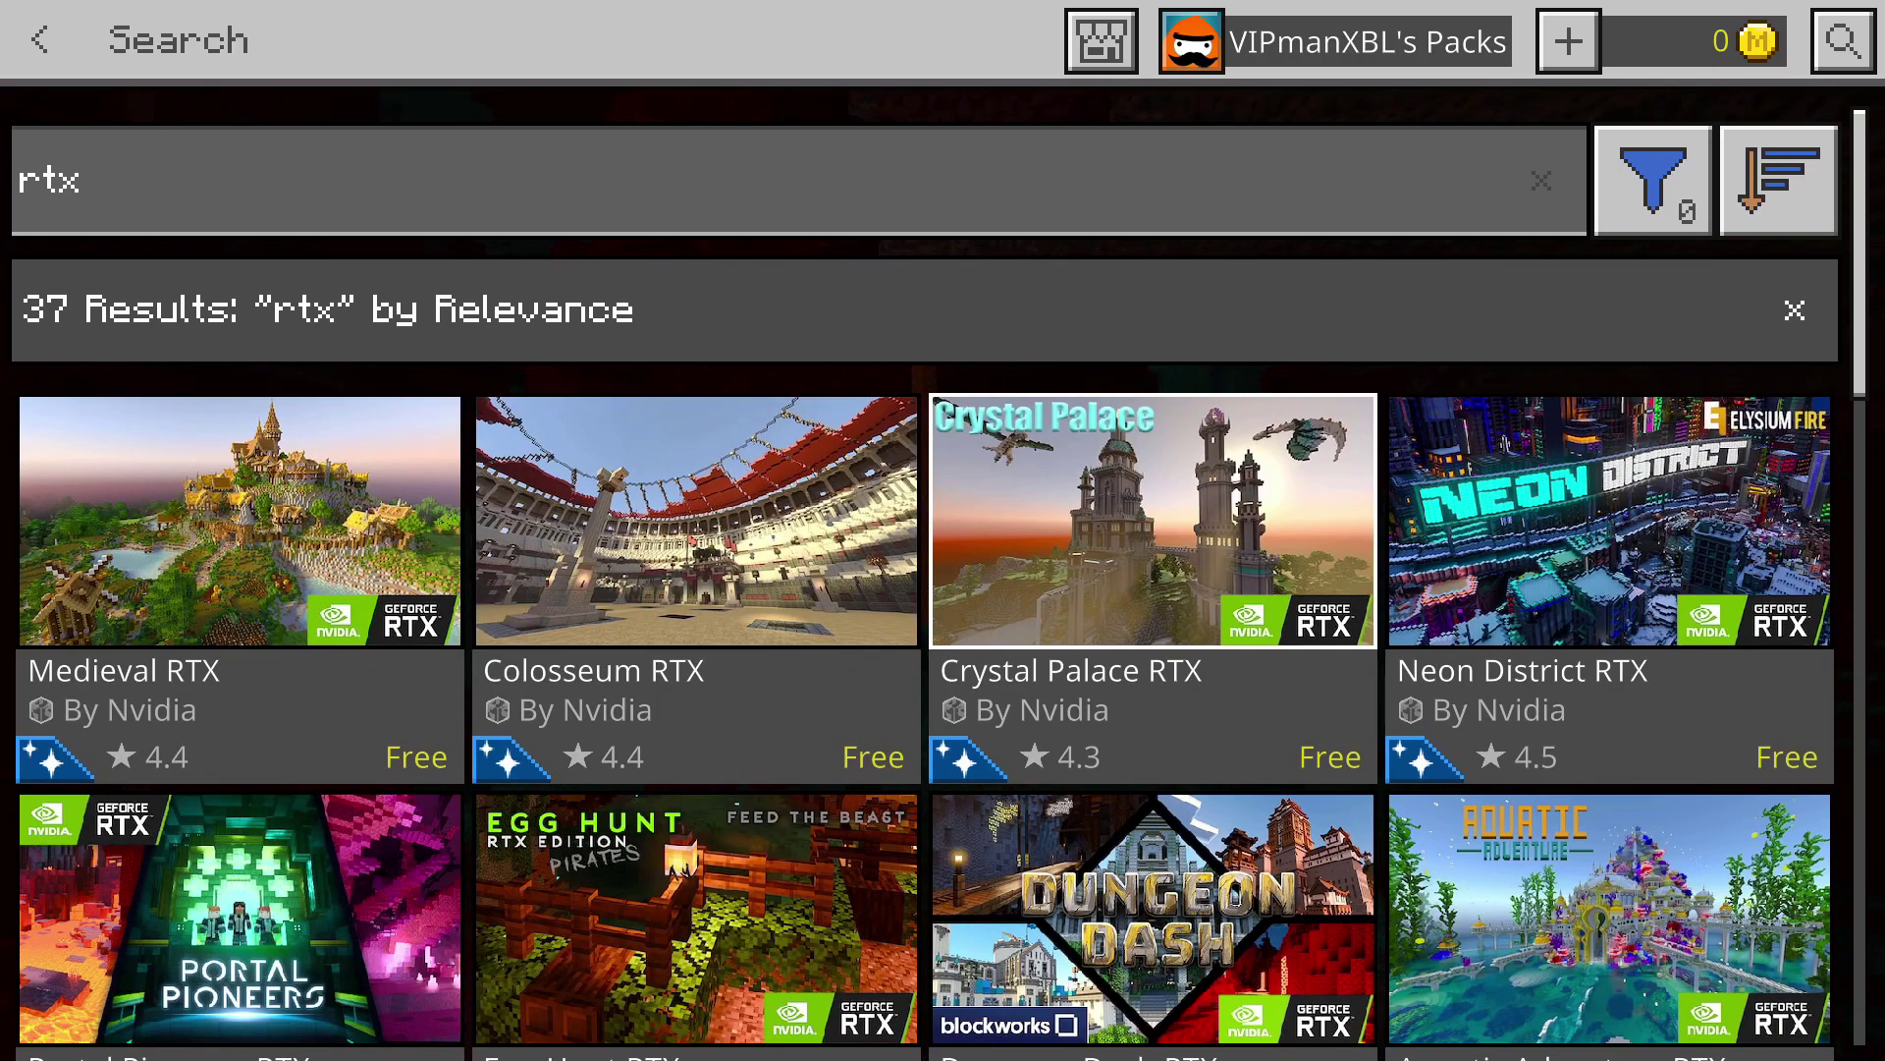
key(Right)
key(Left)
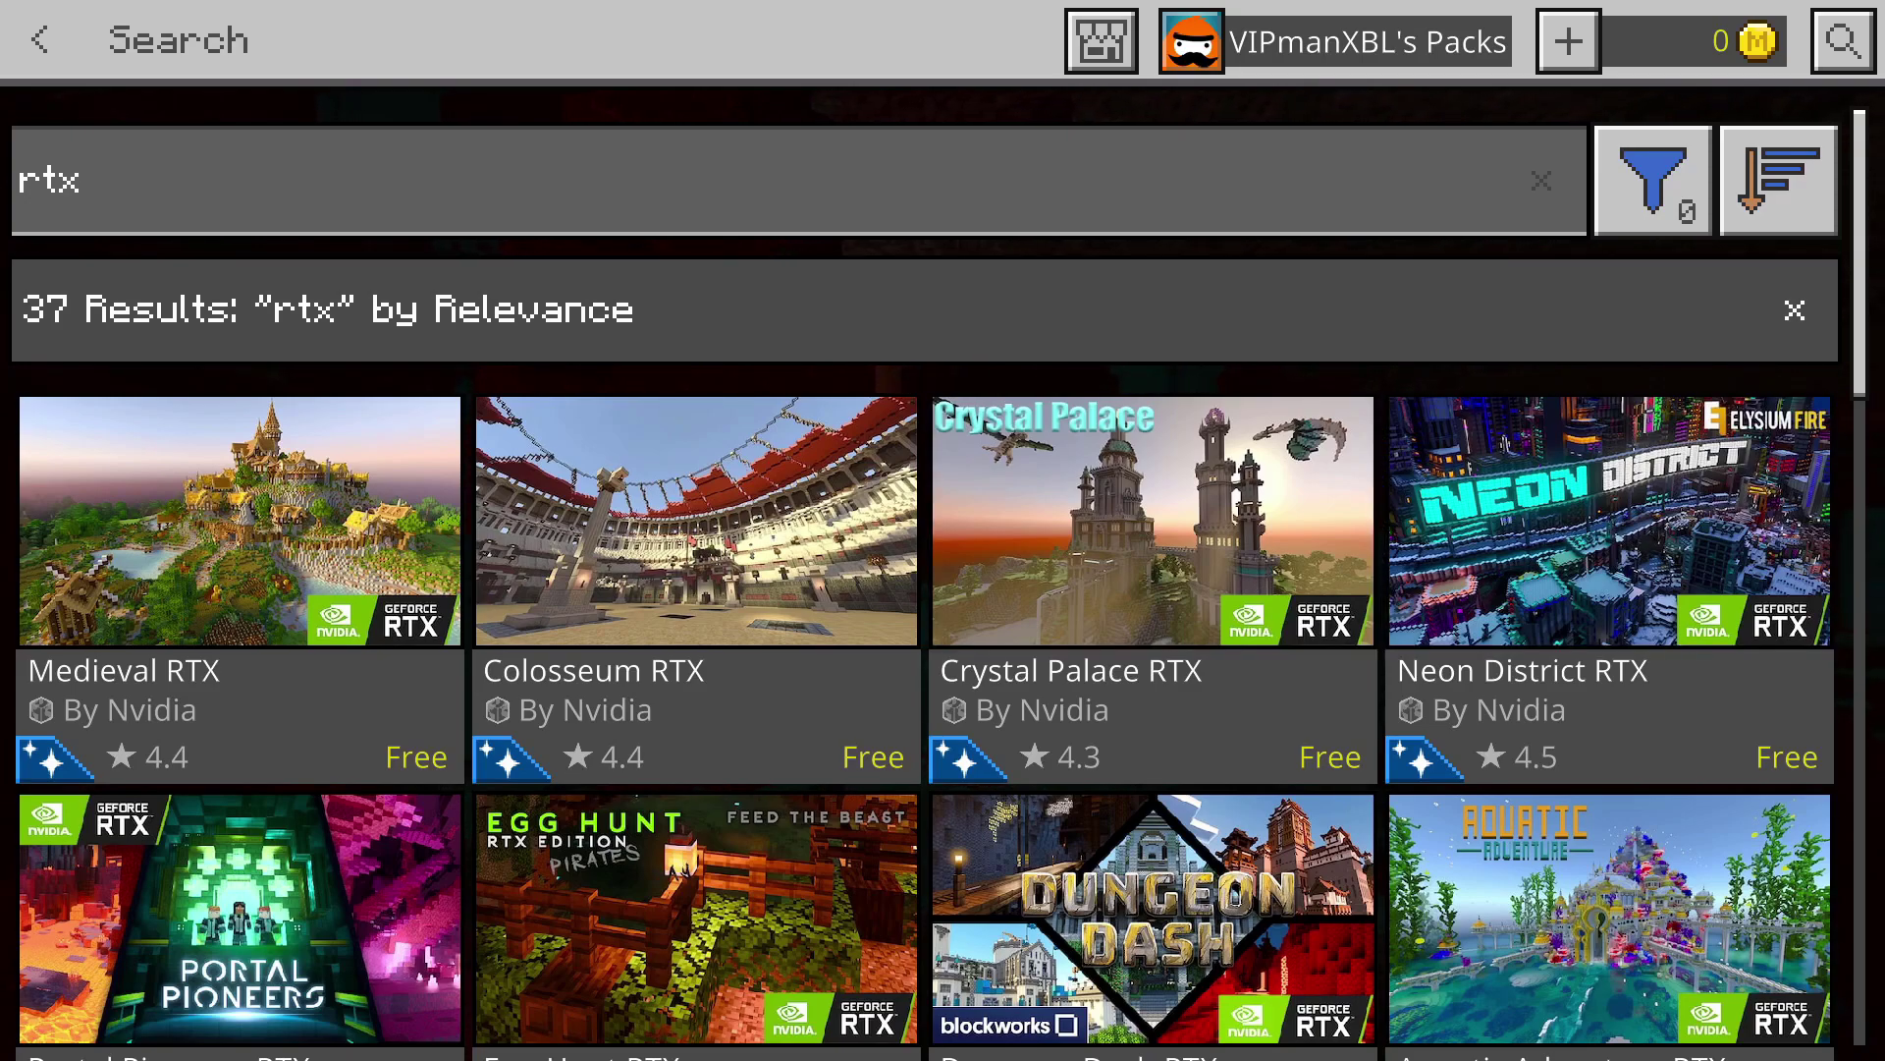
key(Left)
key(Left)
key(Left)
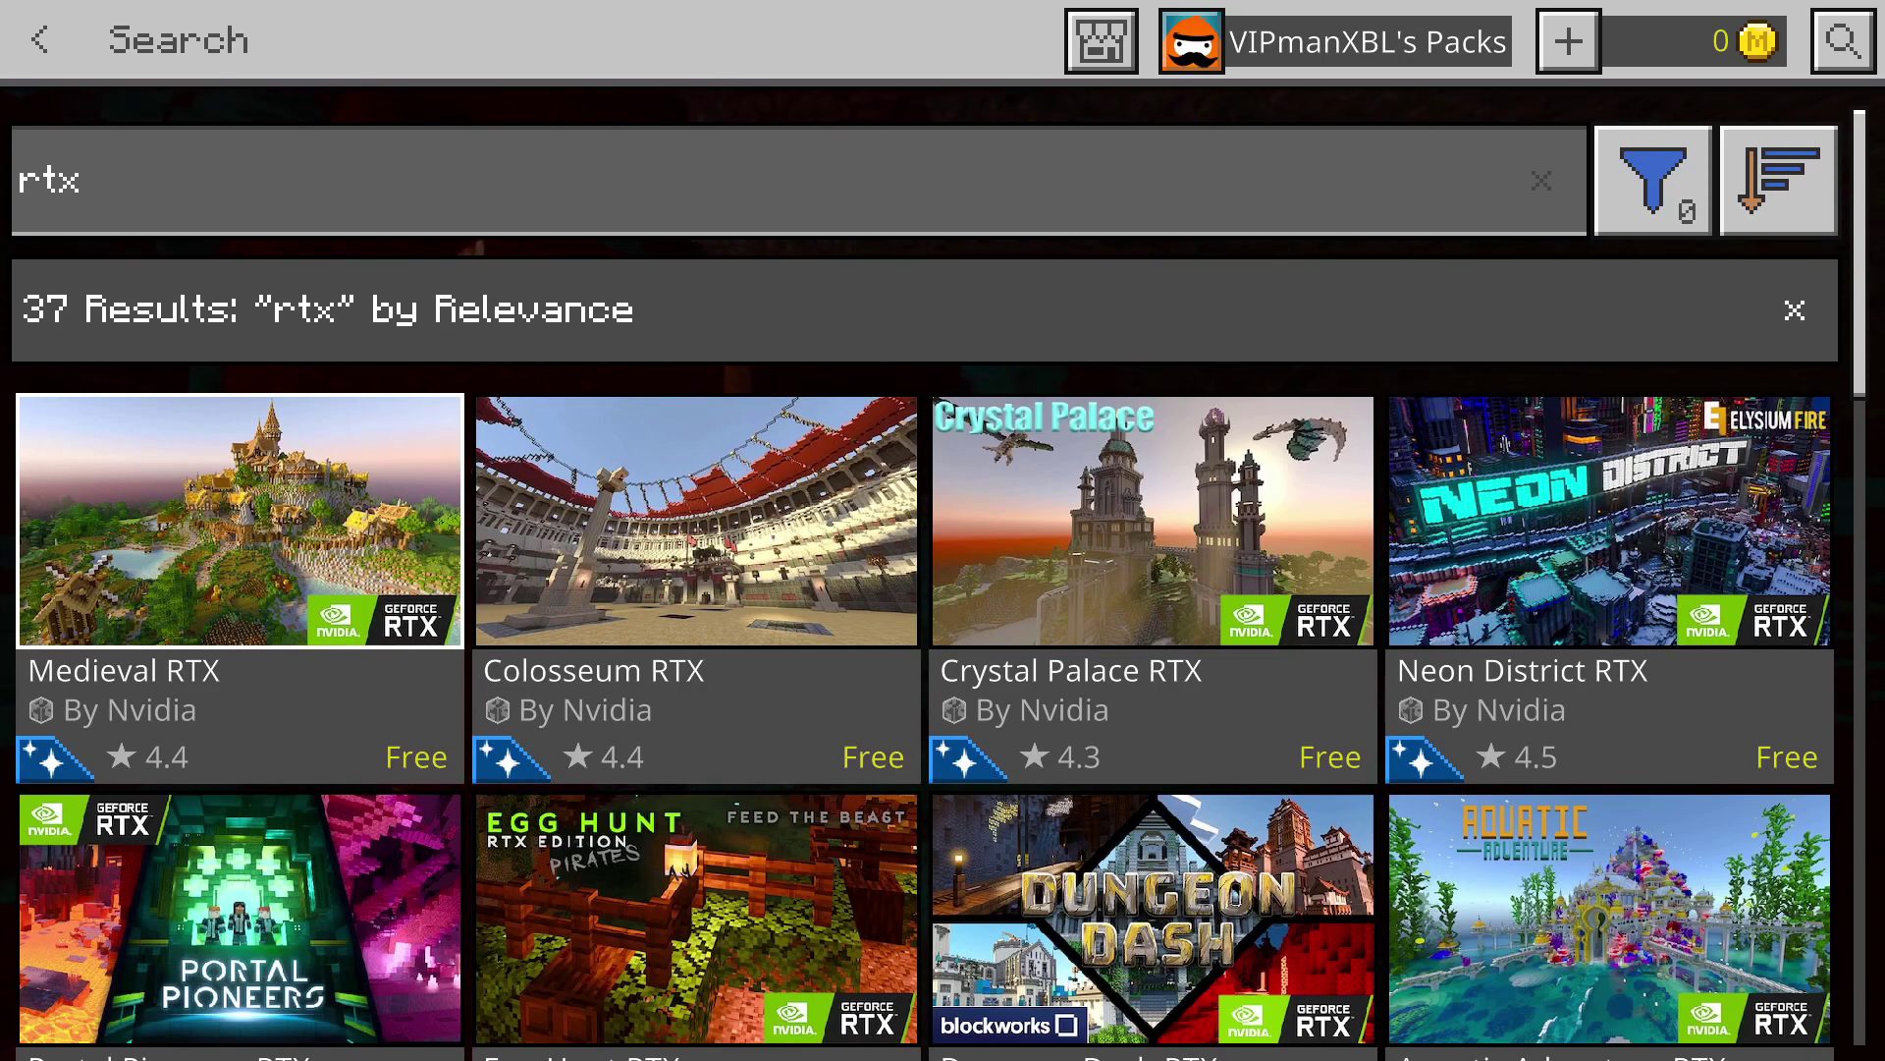
- Claim the free Medieval RTX pack from its details page
key(Return)
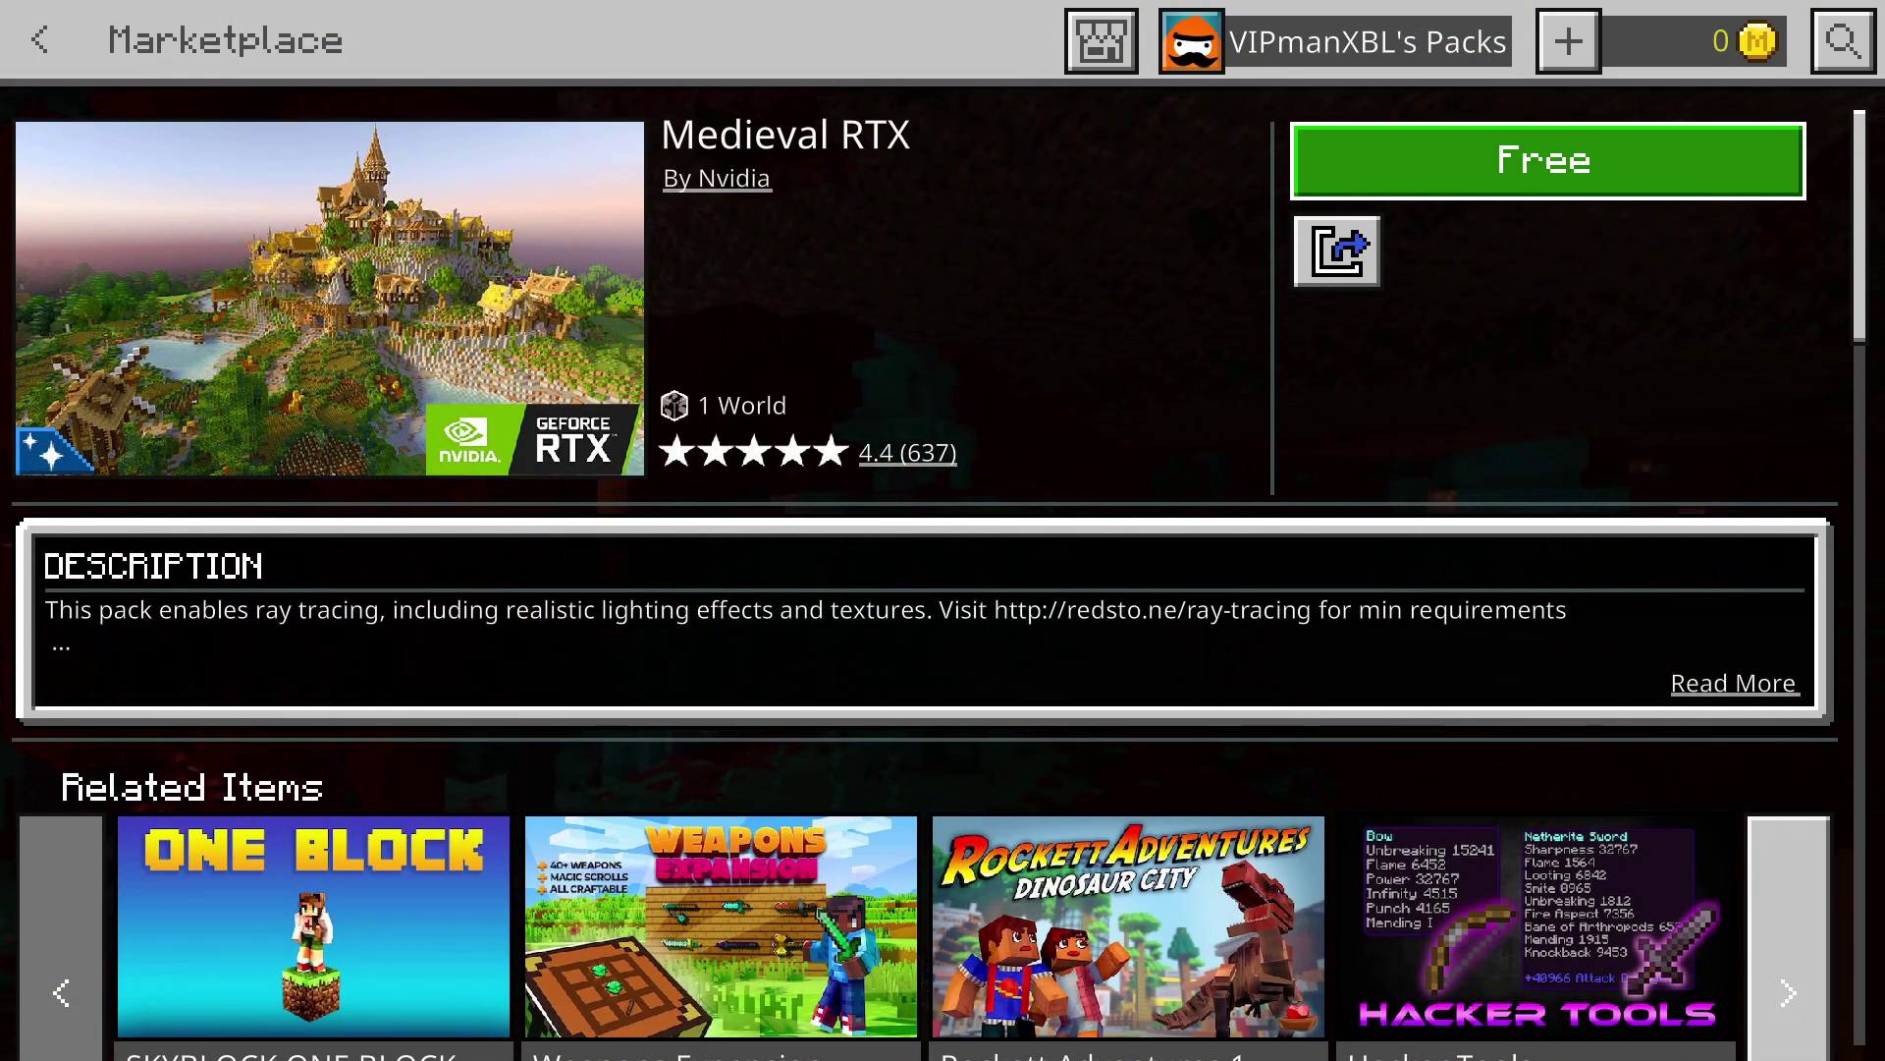
key(Return)
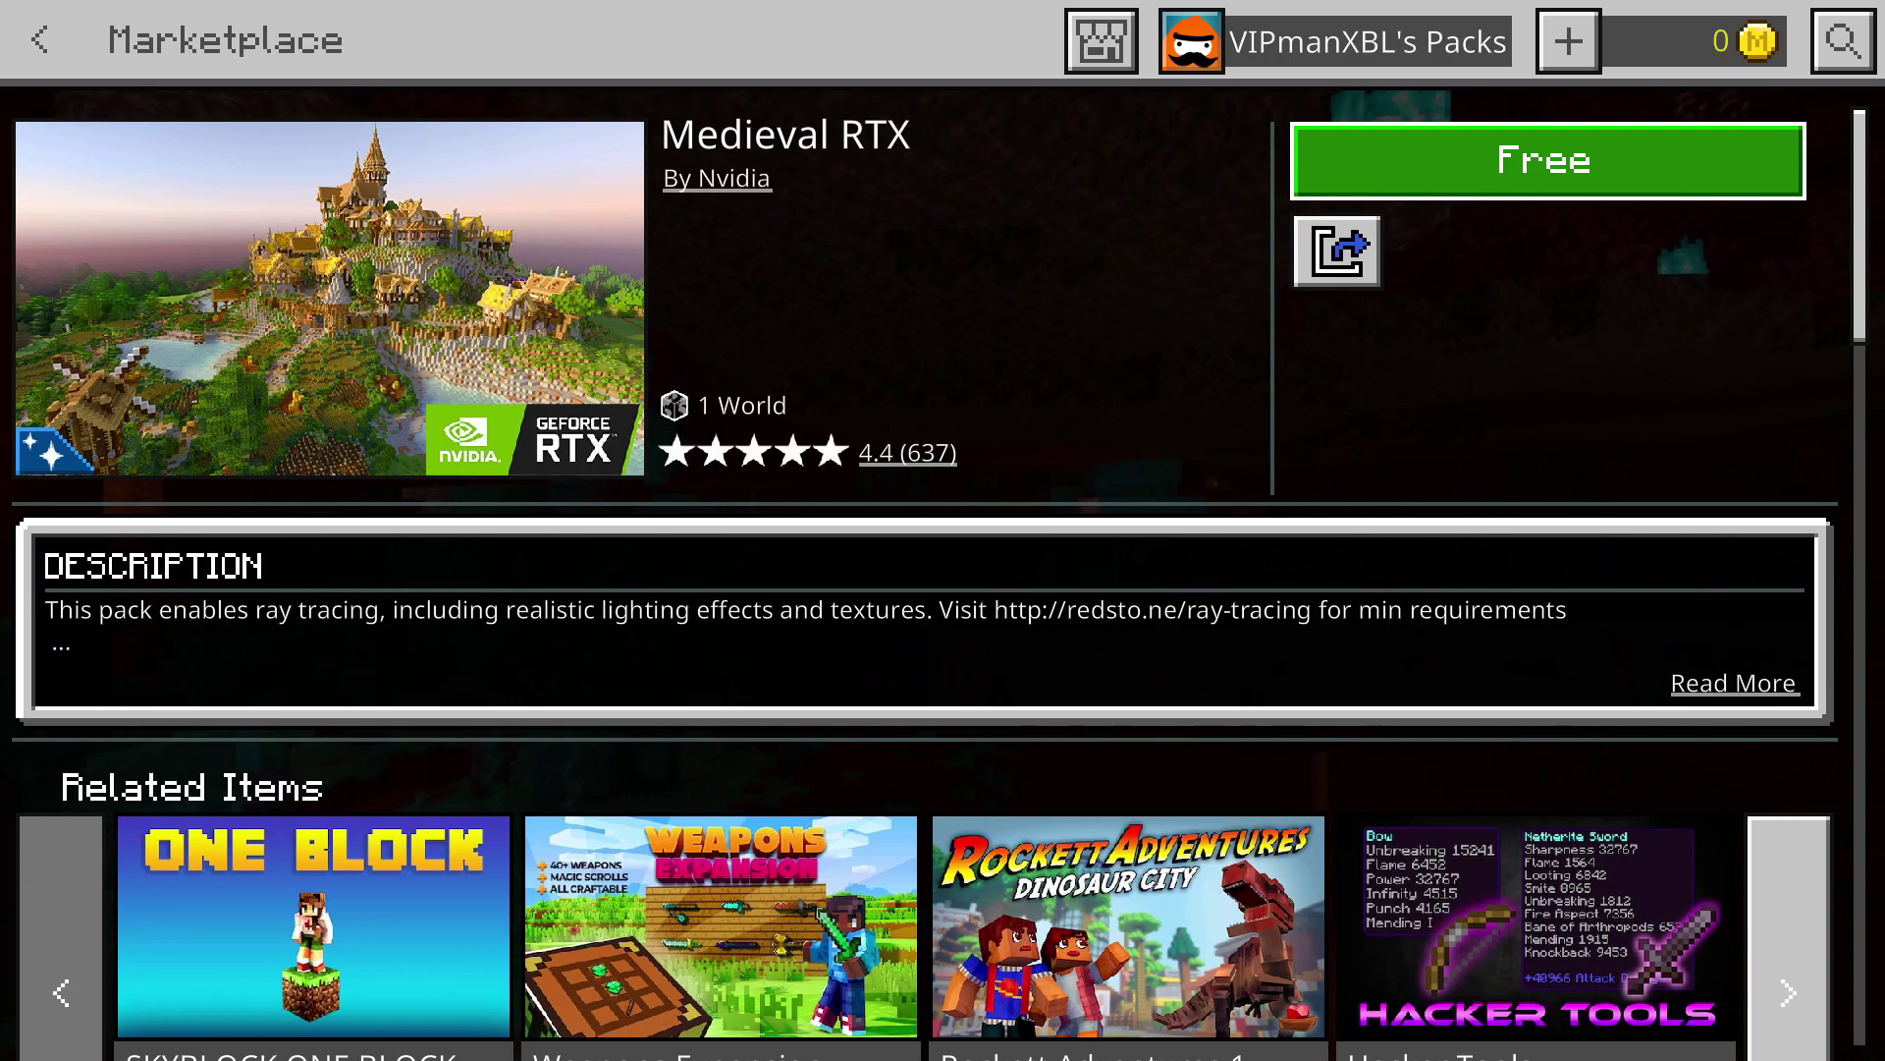
key(Return)
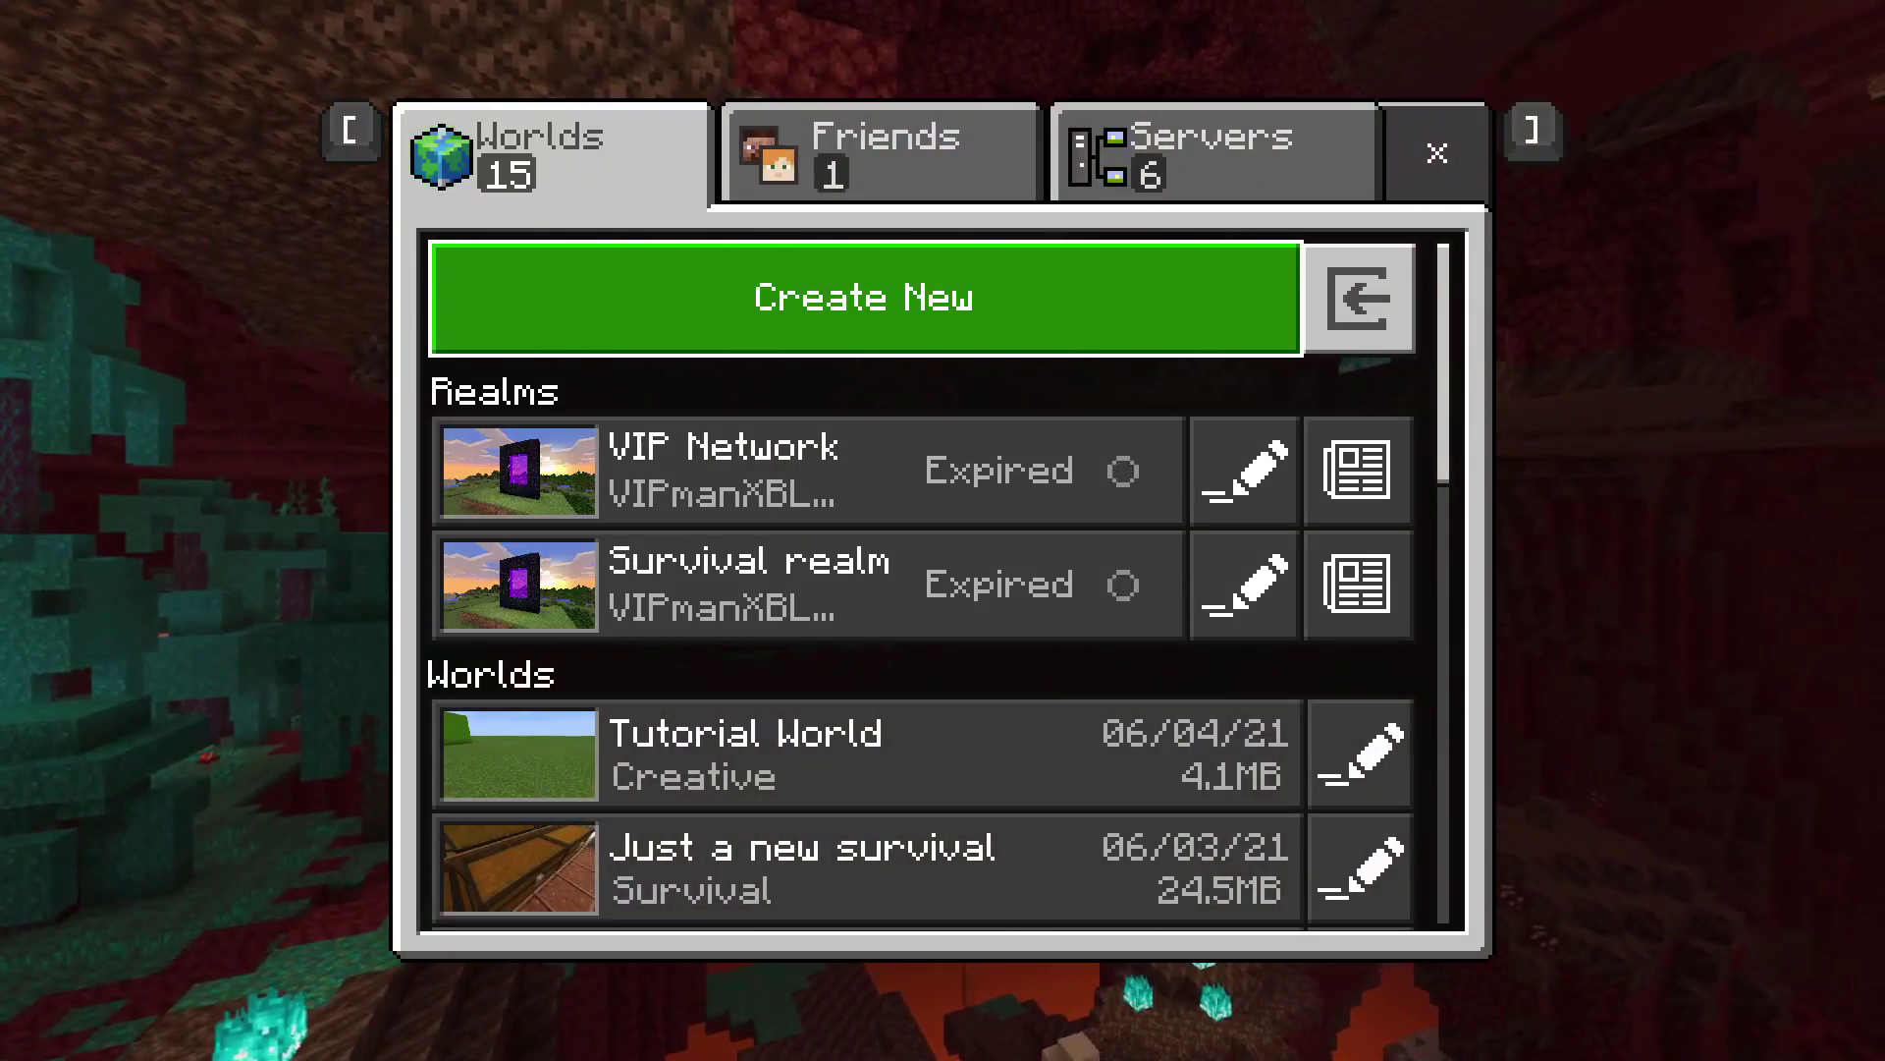
- Start a brand-new world and show its Resource Packs section
key(Return)
key(Up)
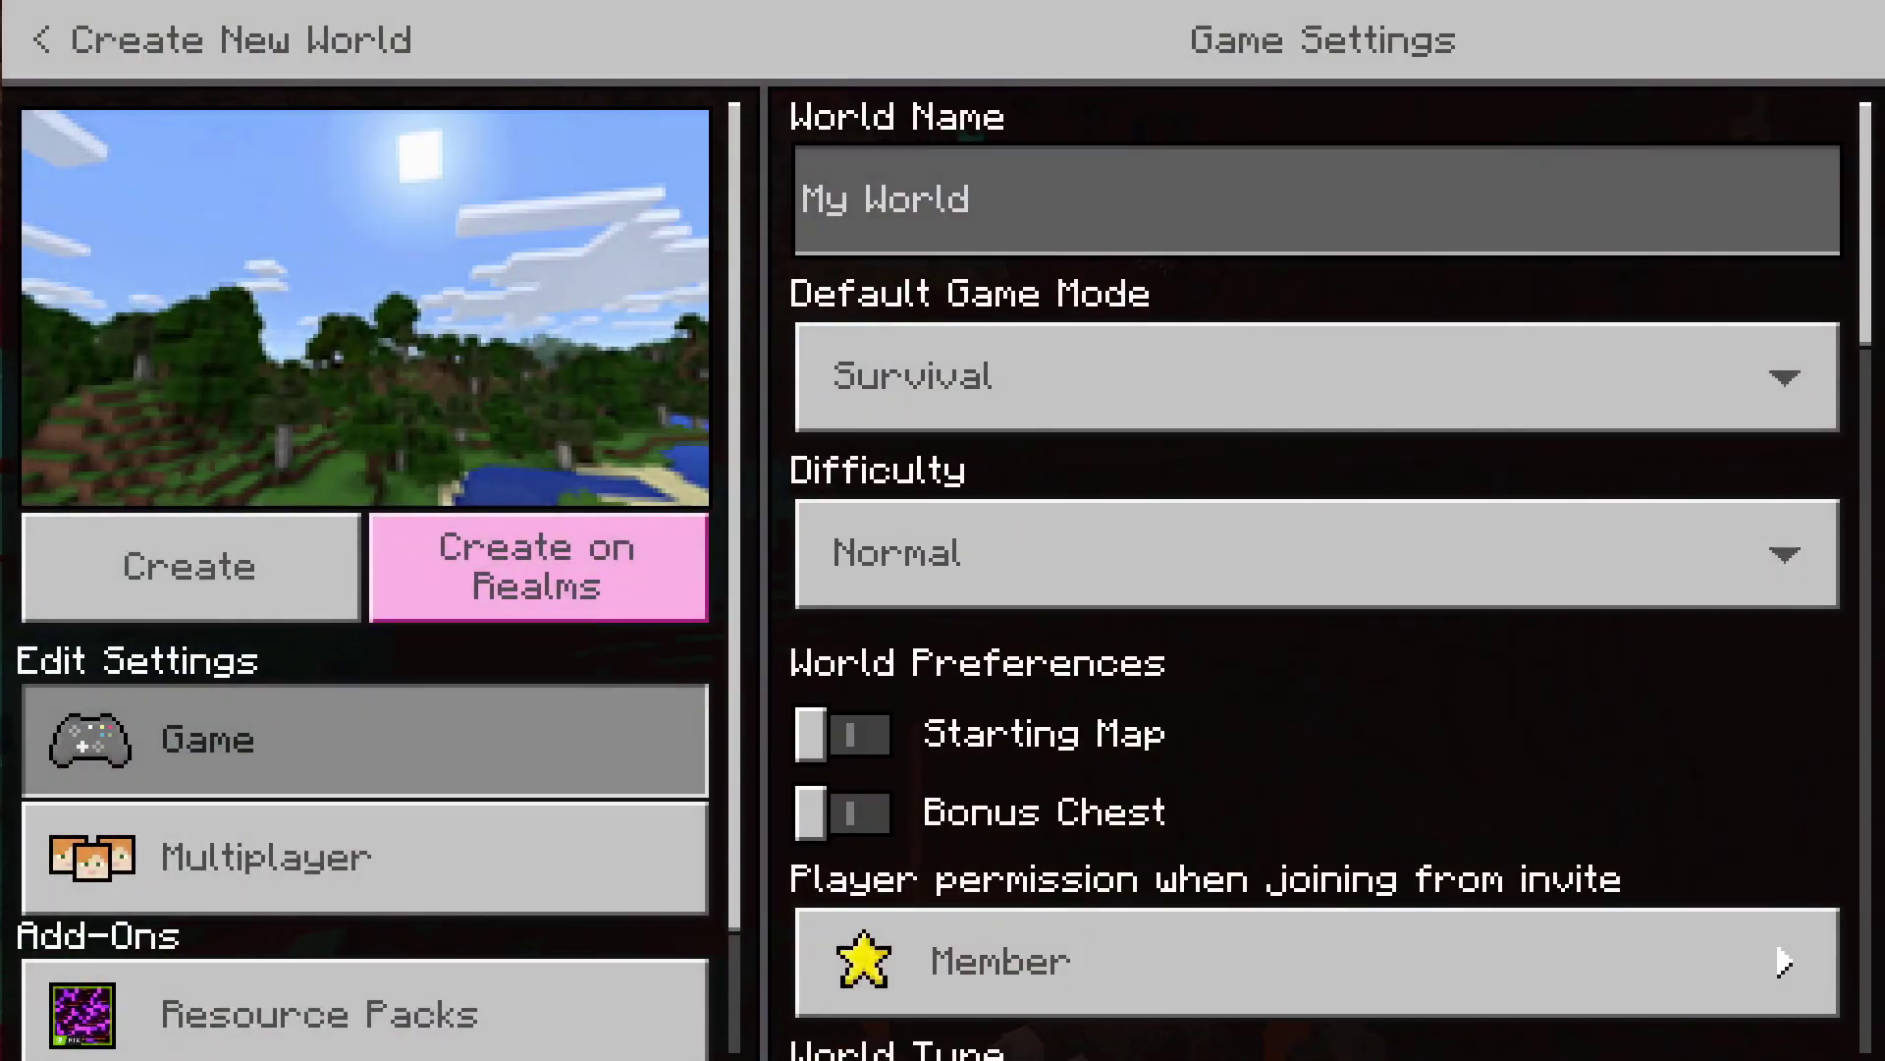
key(Down)
key(Down)
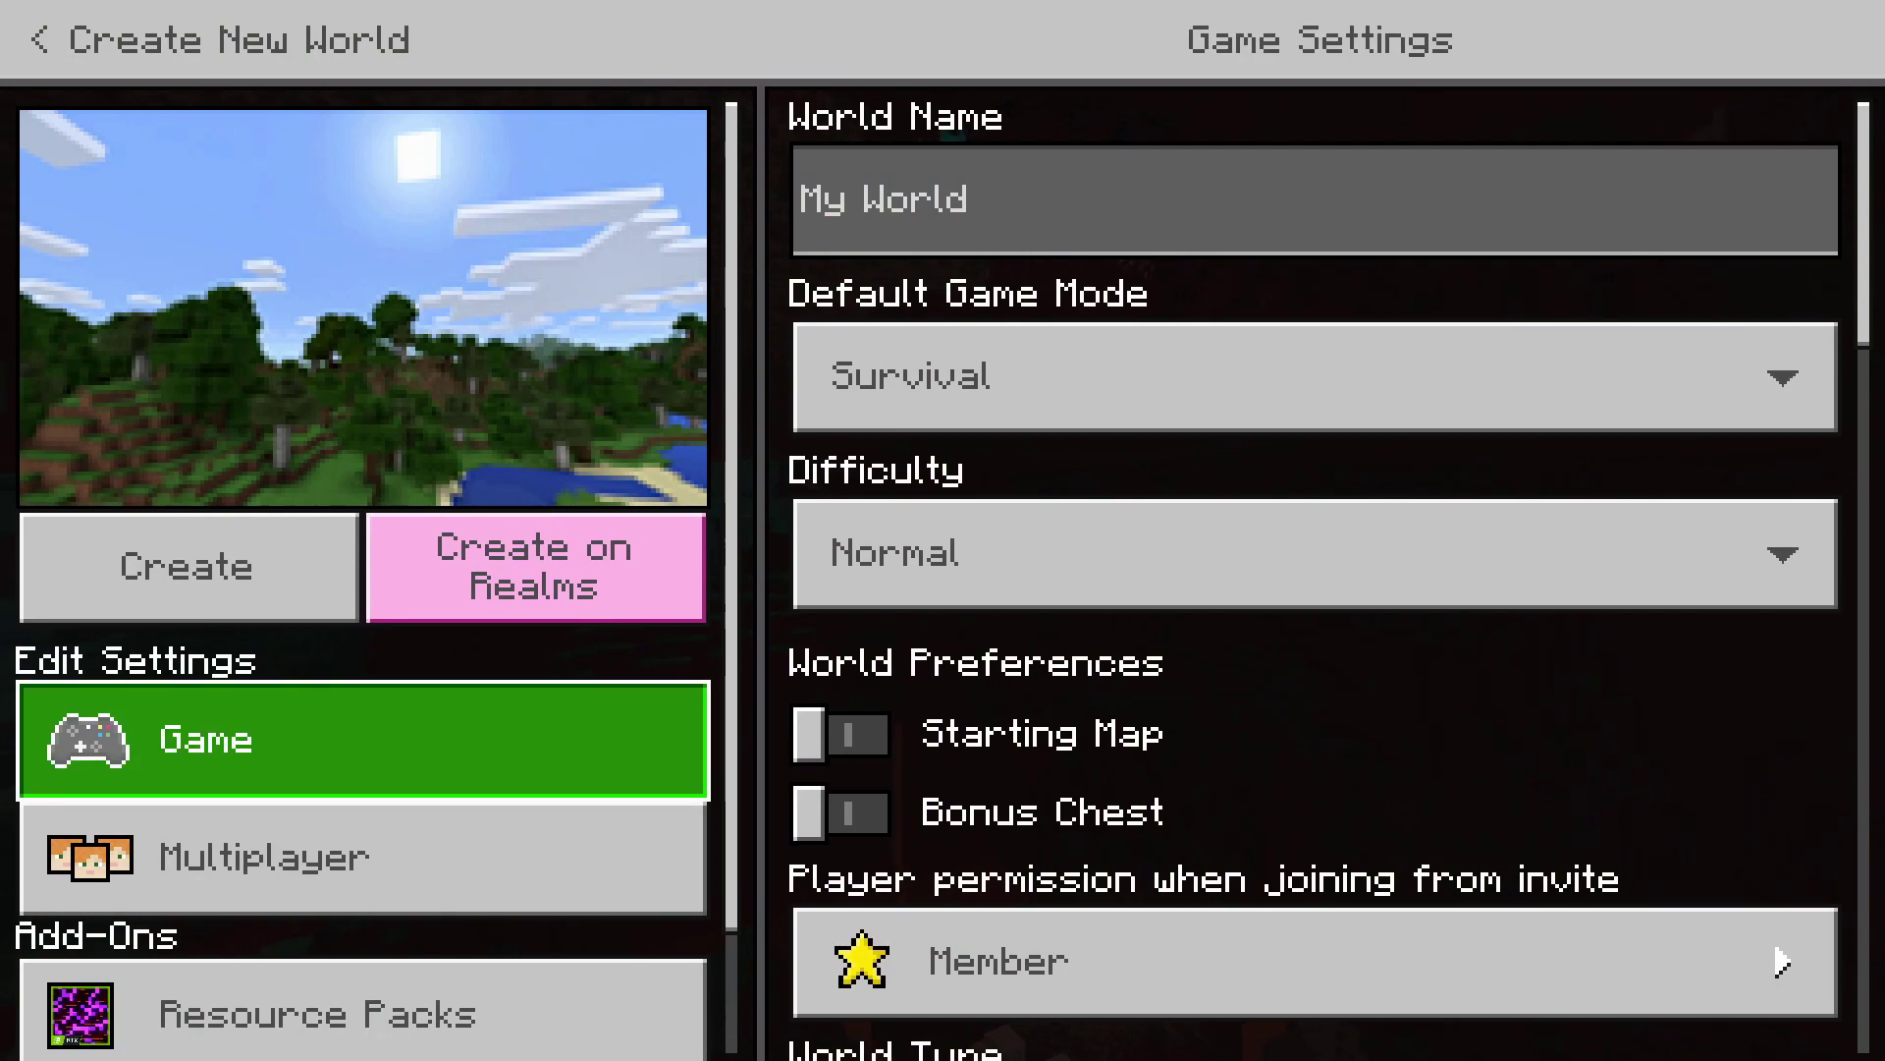
key(Down)
key(Down)
key(Return)
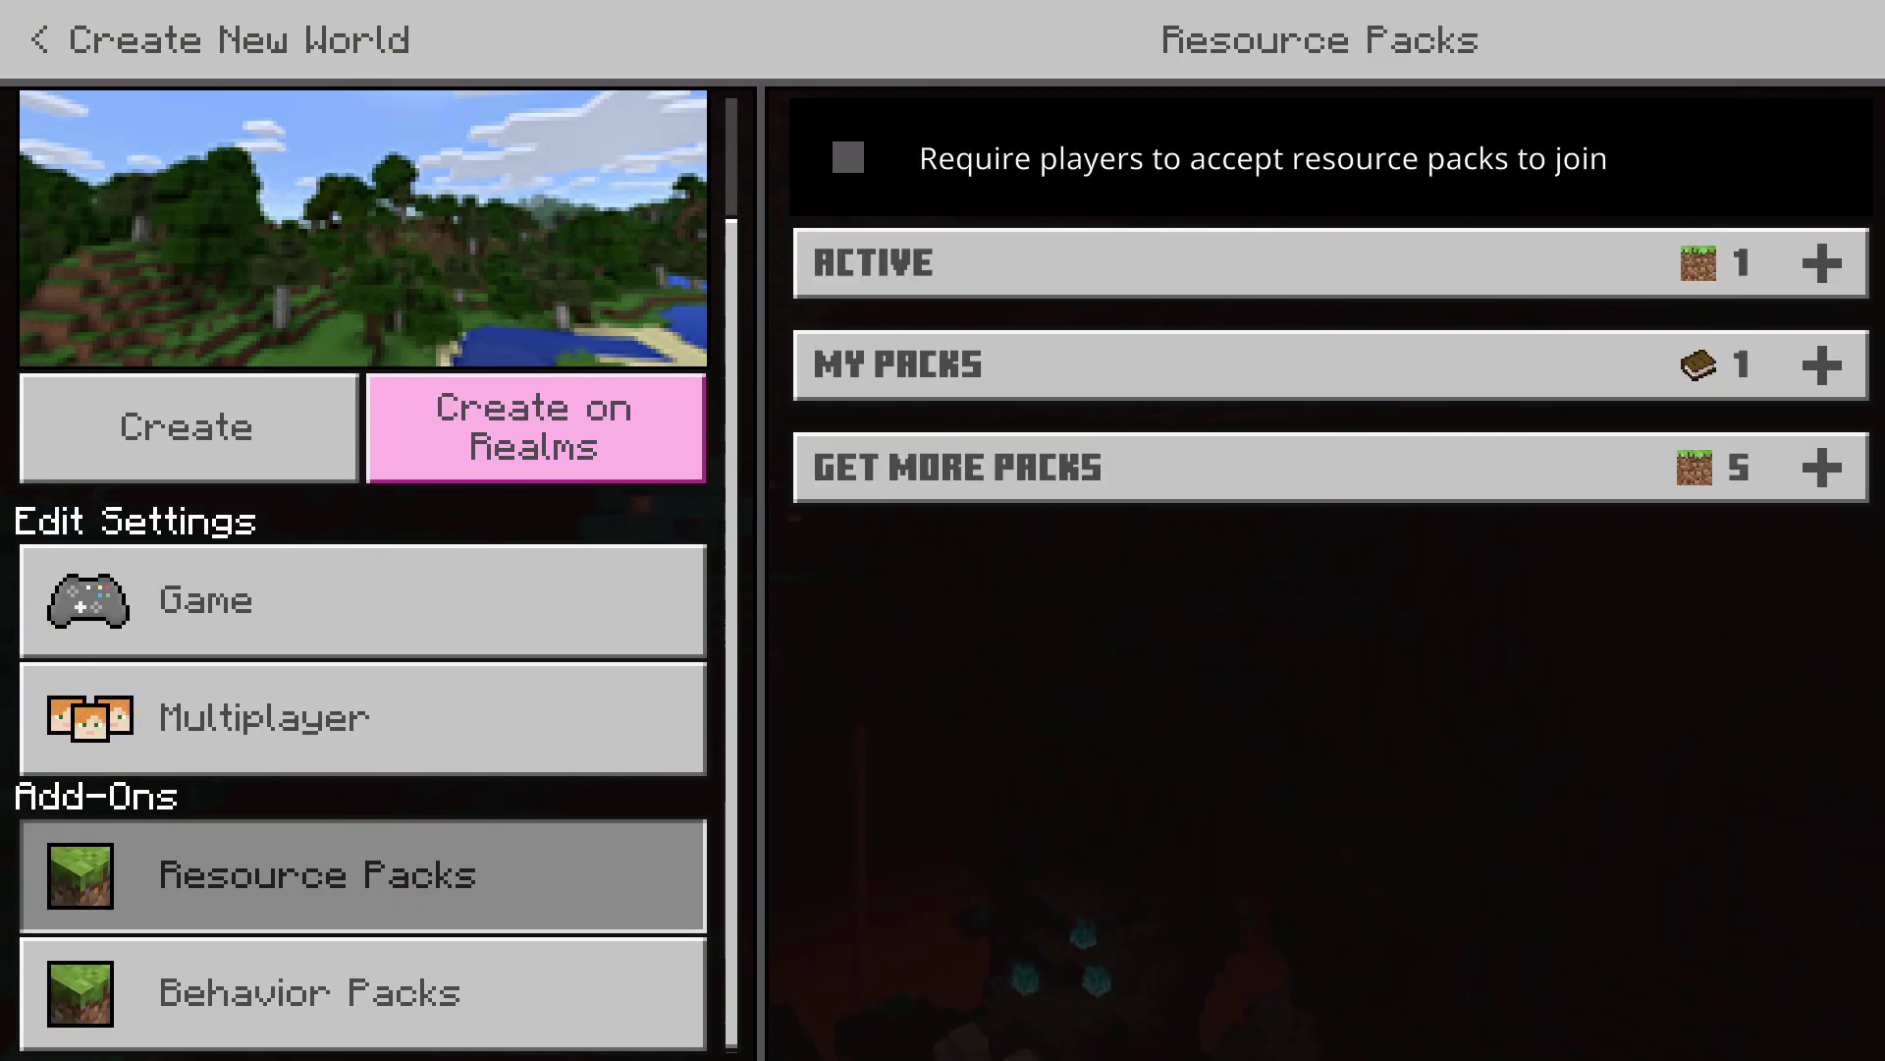
- Activate Kelly's RTX Vanilla Conversion from My Packs, bringing the Active count to 2
key(Right)
key(Return)
key(Down)
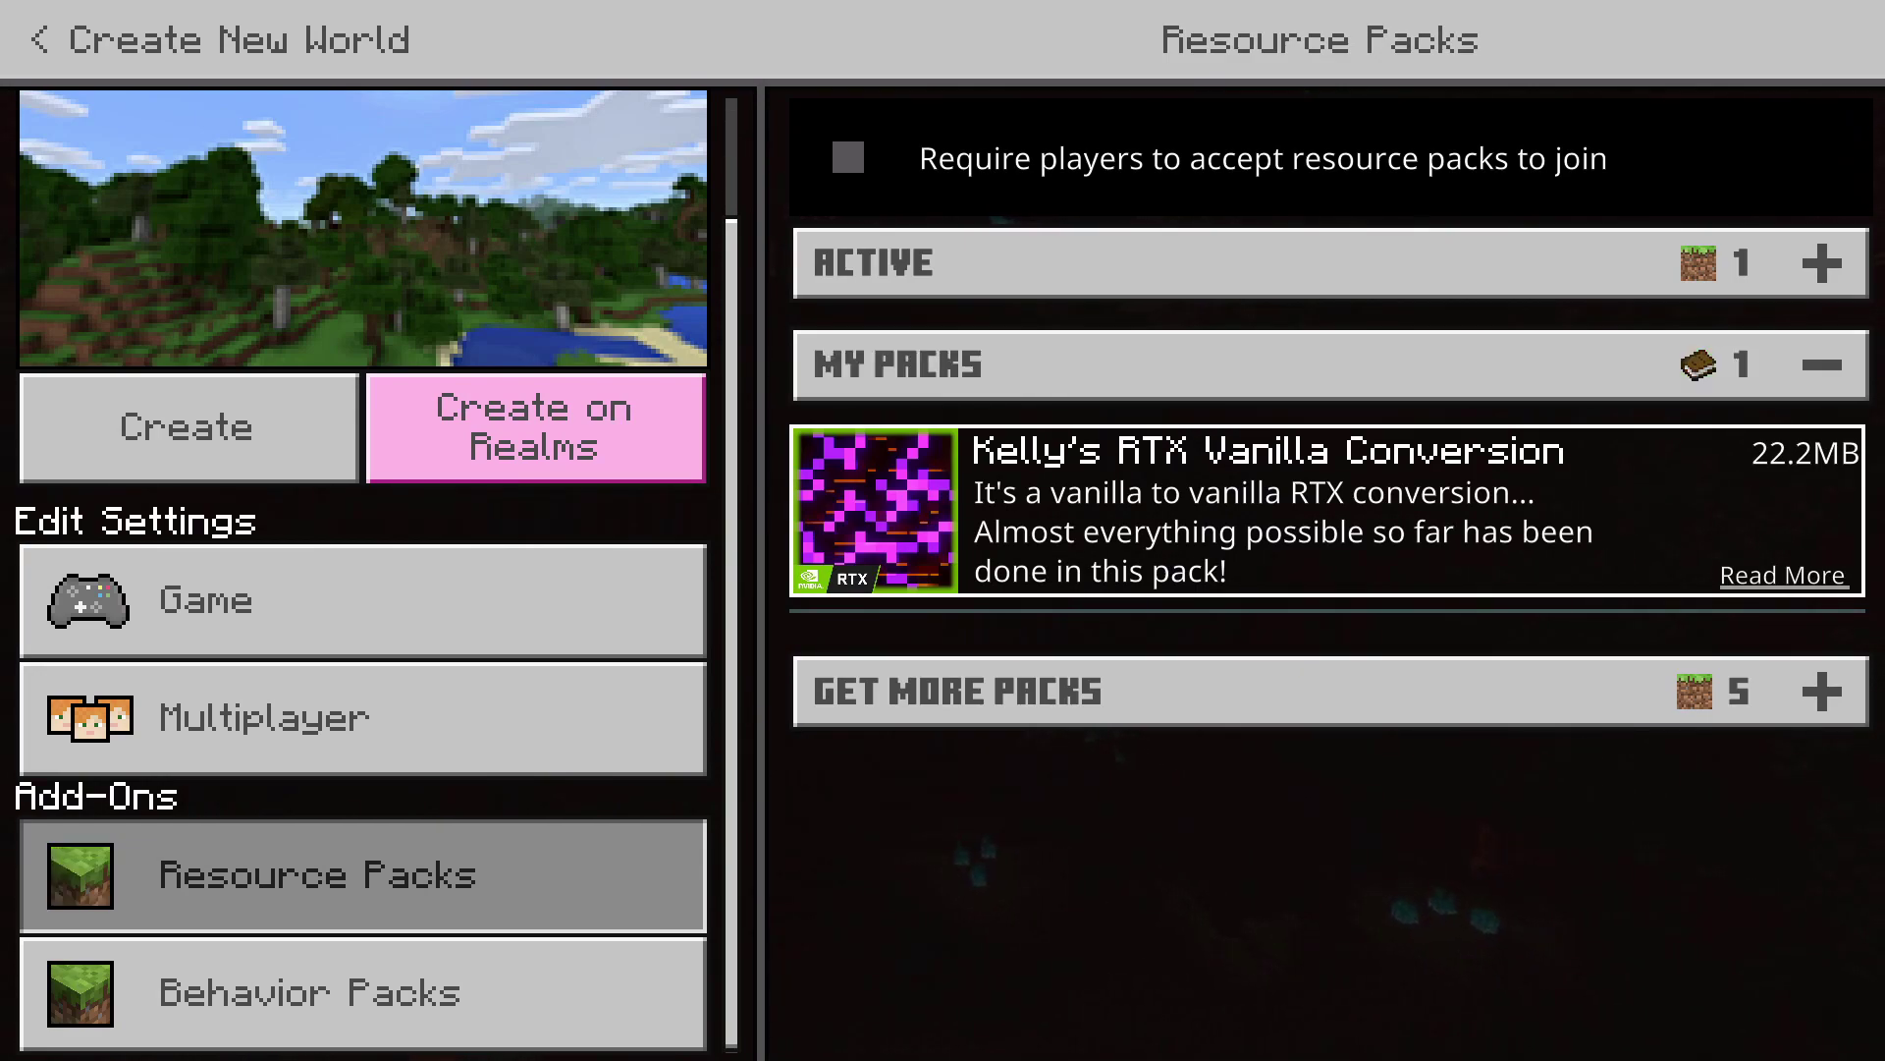
key(Return)
key(Down)
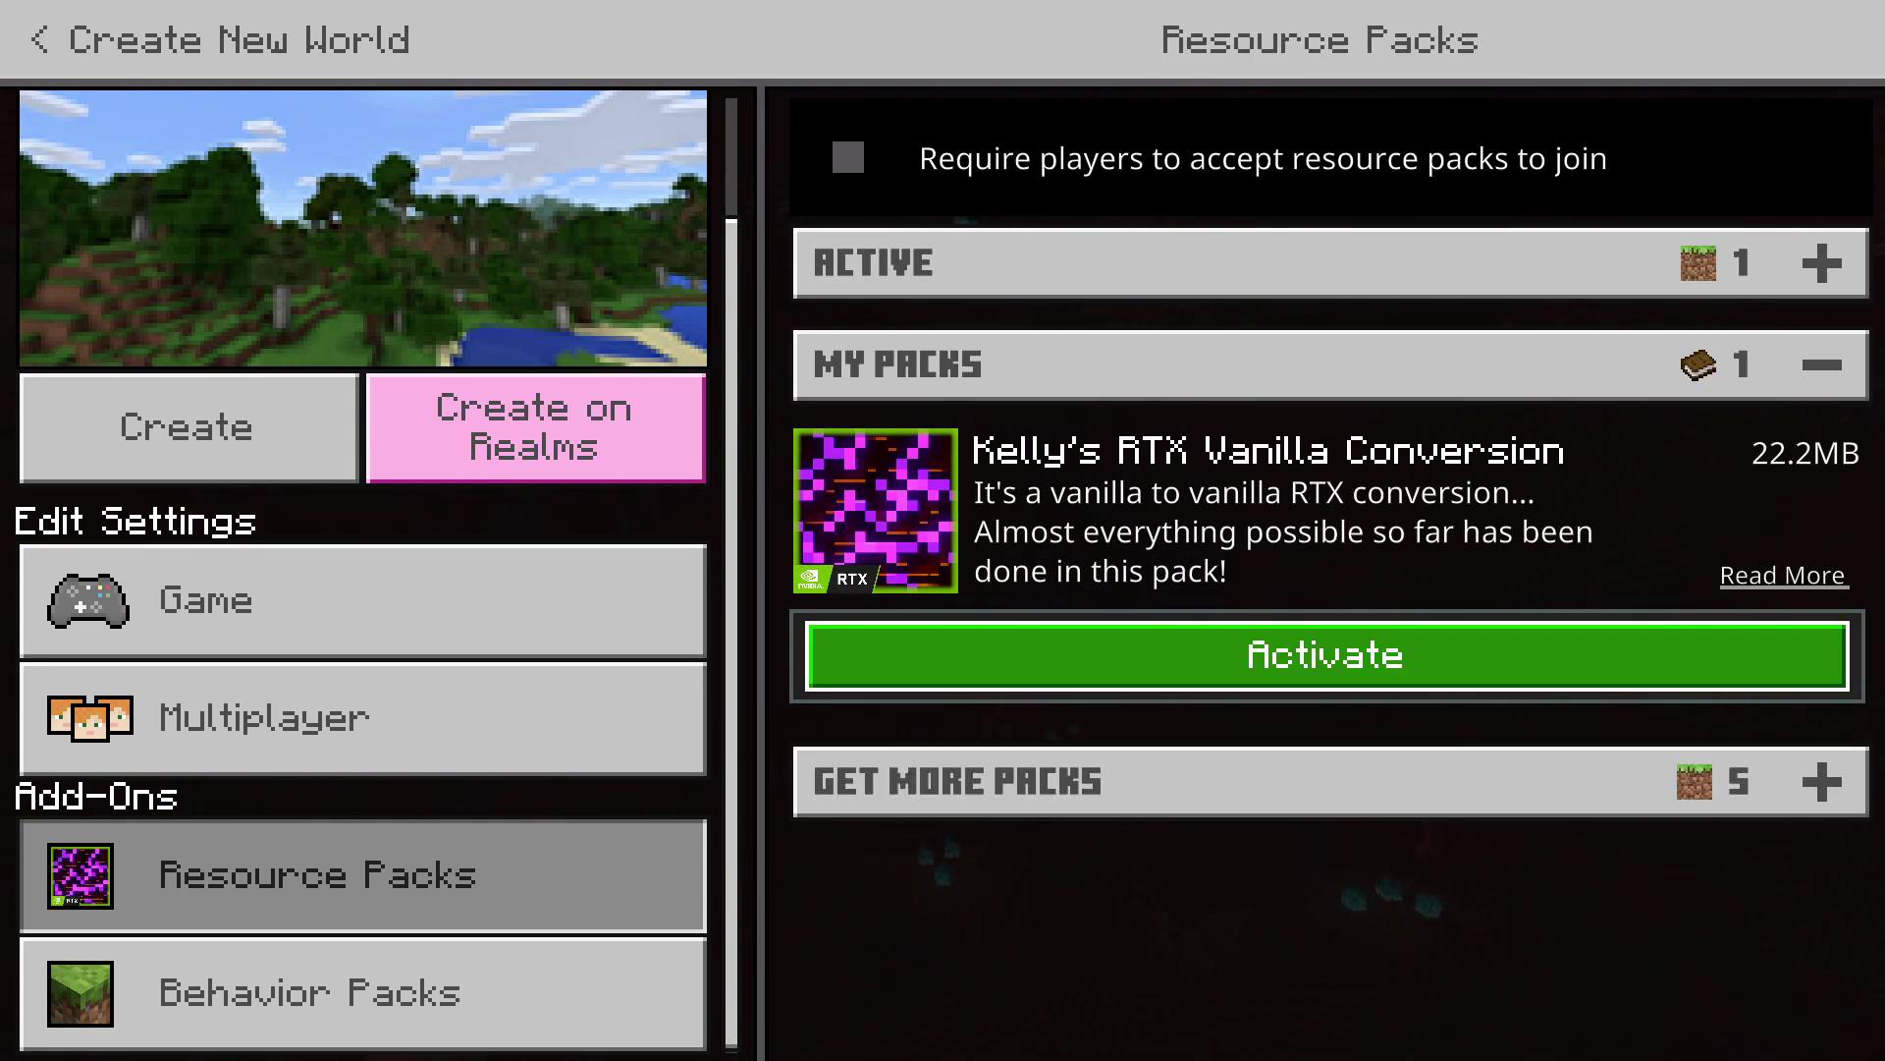
key(Return)
key(Up)
key(Up)
key(Up)
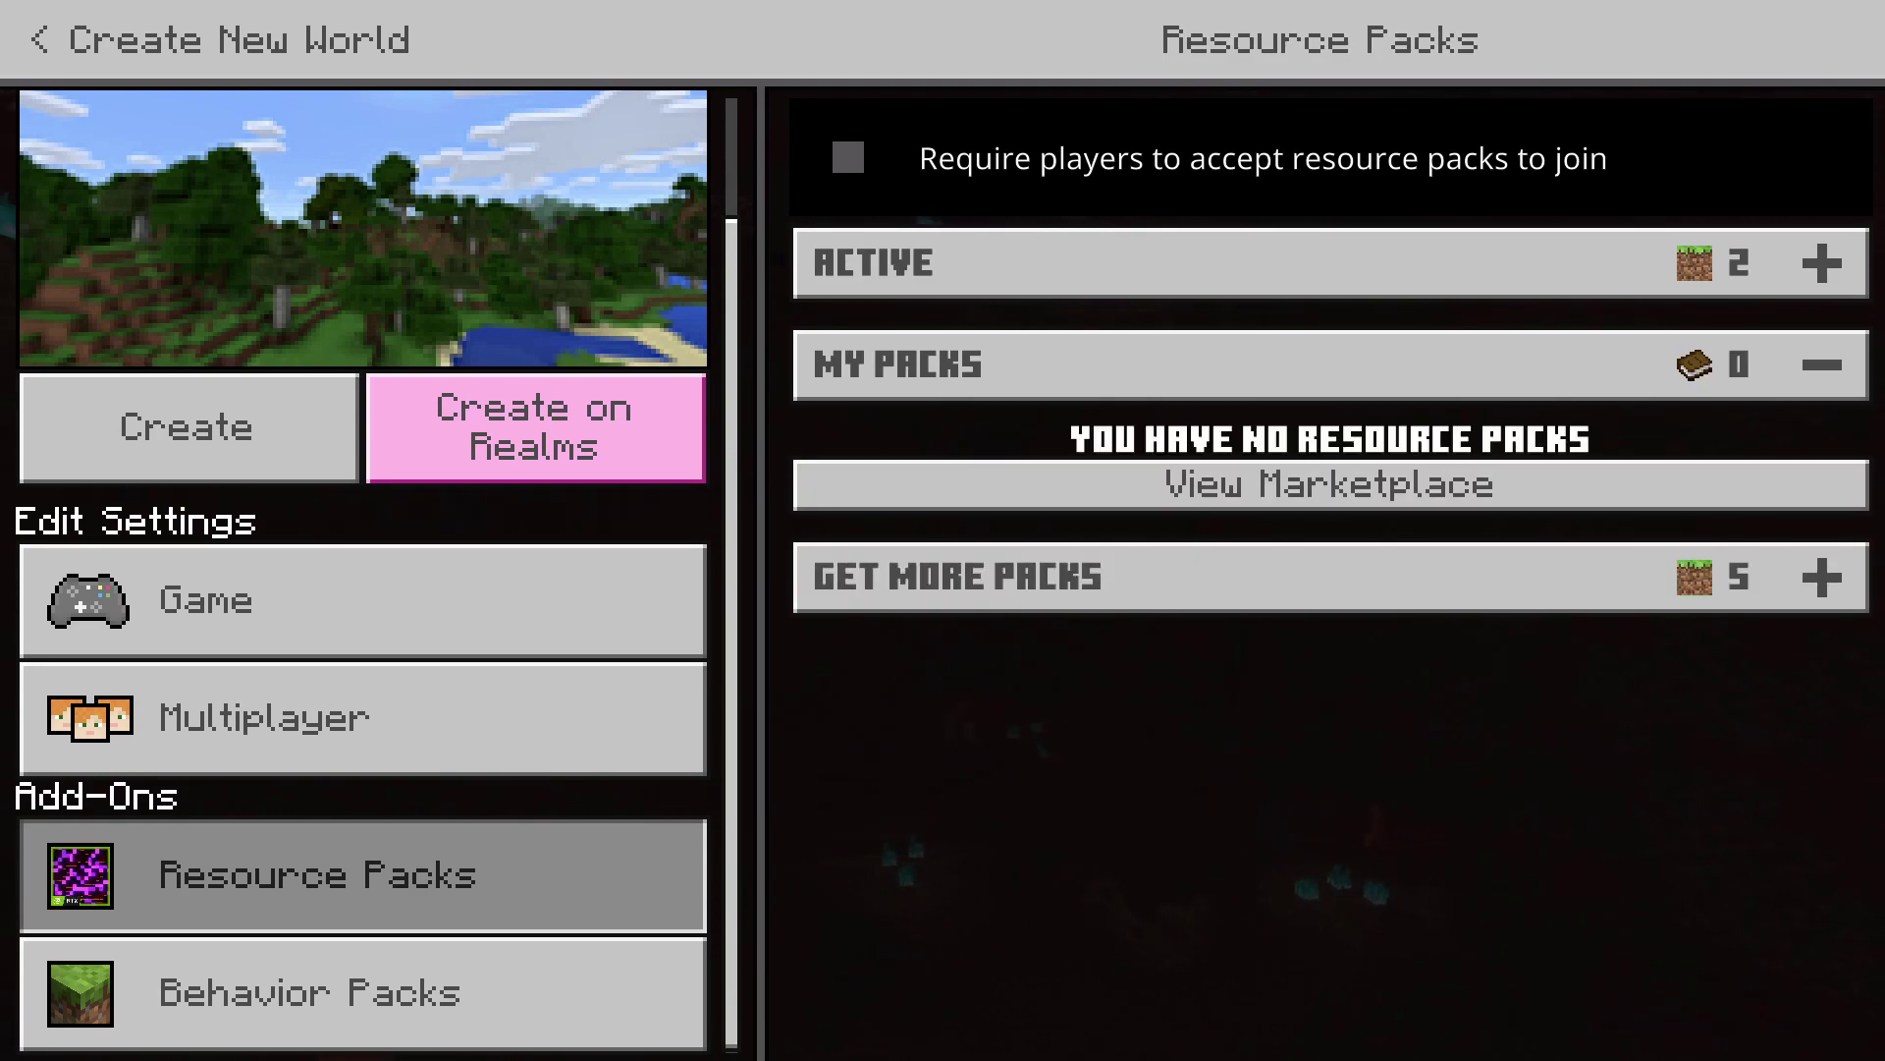
key(Down)
key(Down)
key(Up)
key(Up)
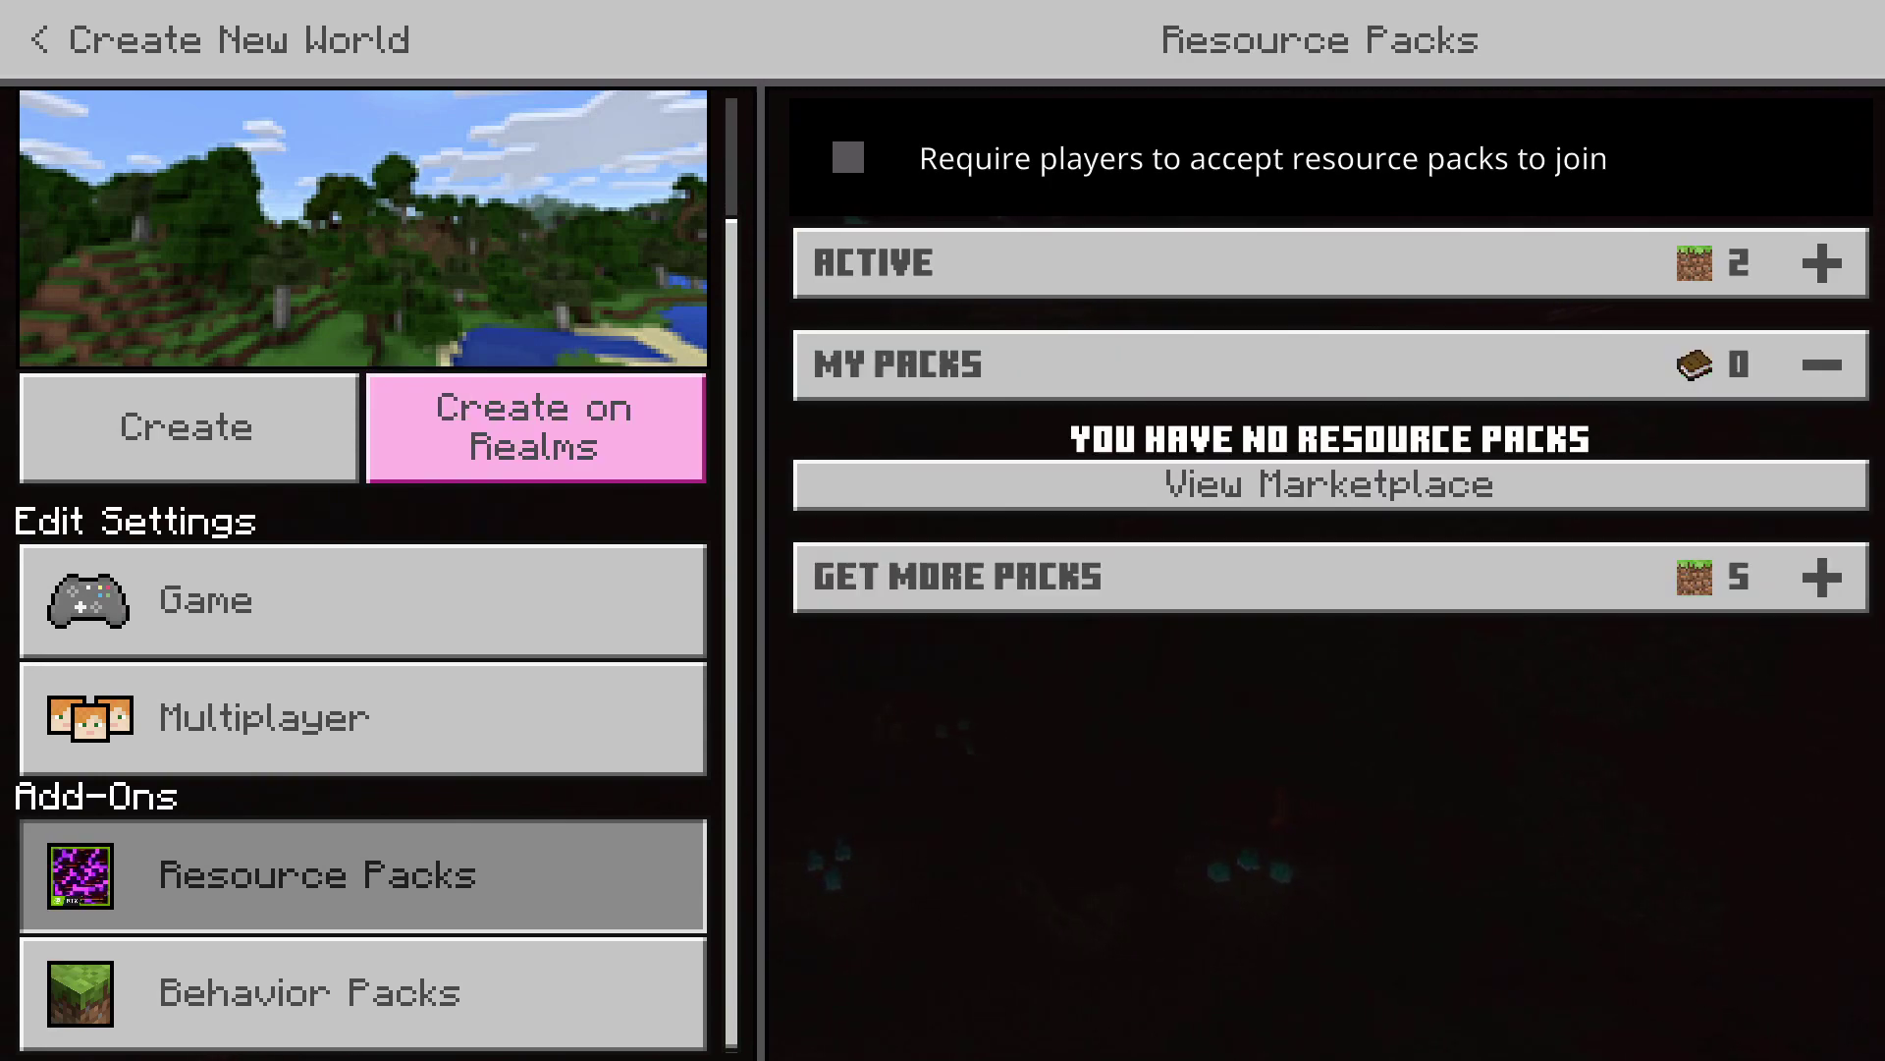
- Create and load 'My World', then pause and open Settings from the pause menu
key(Up)
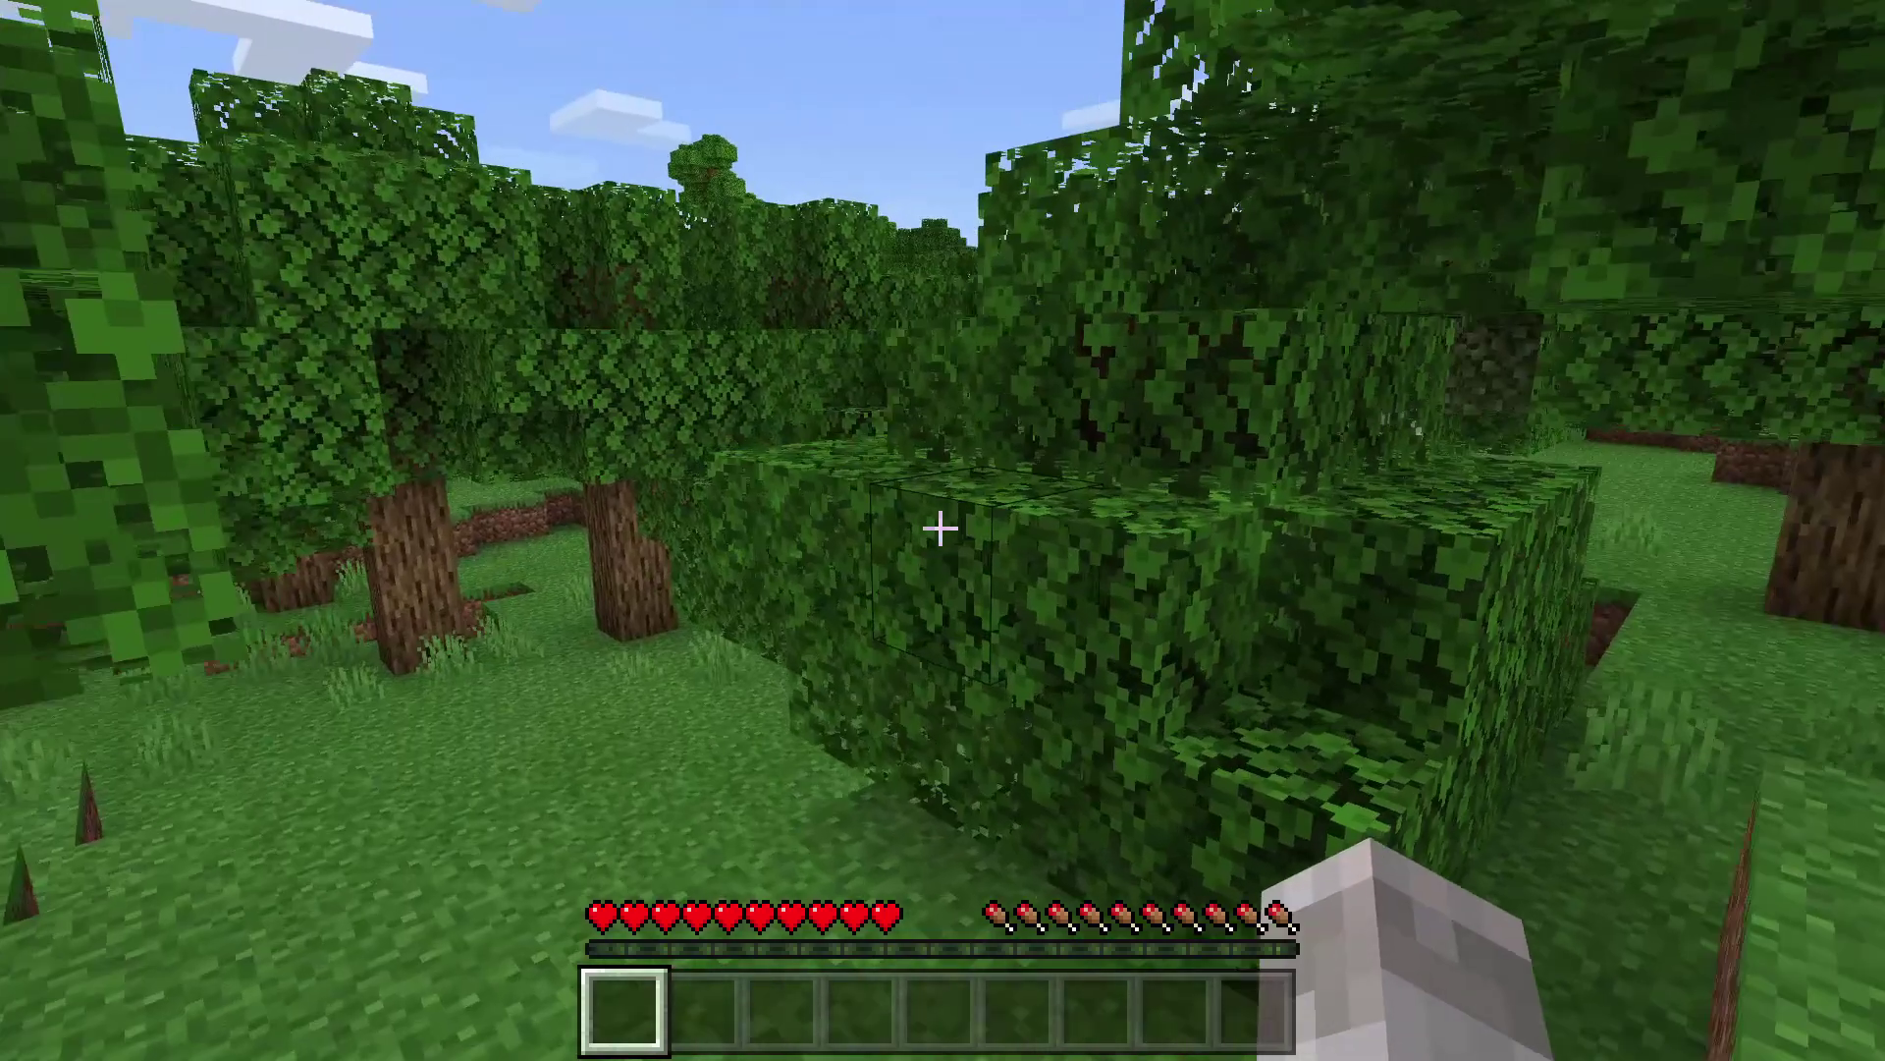
key(Escape)
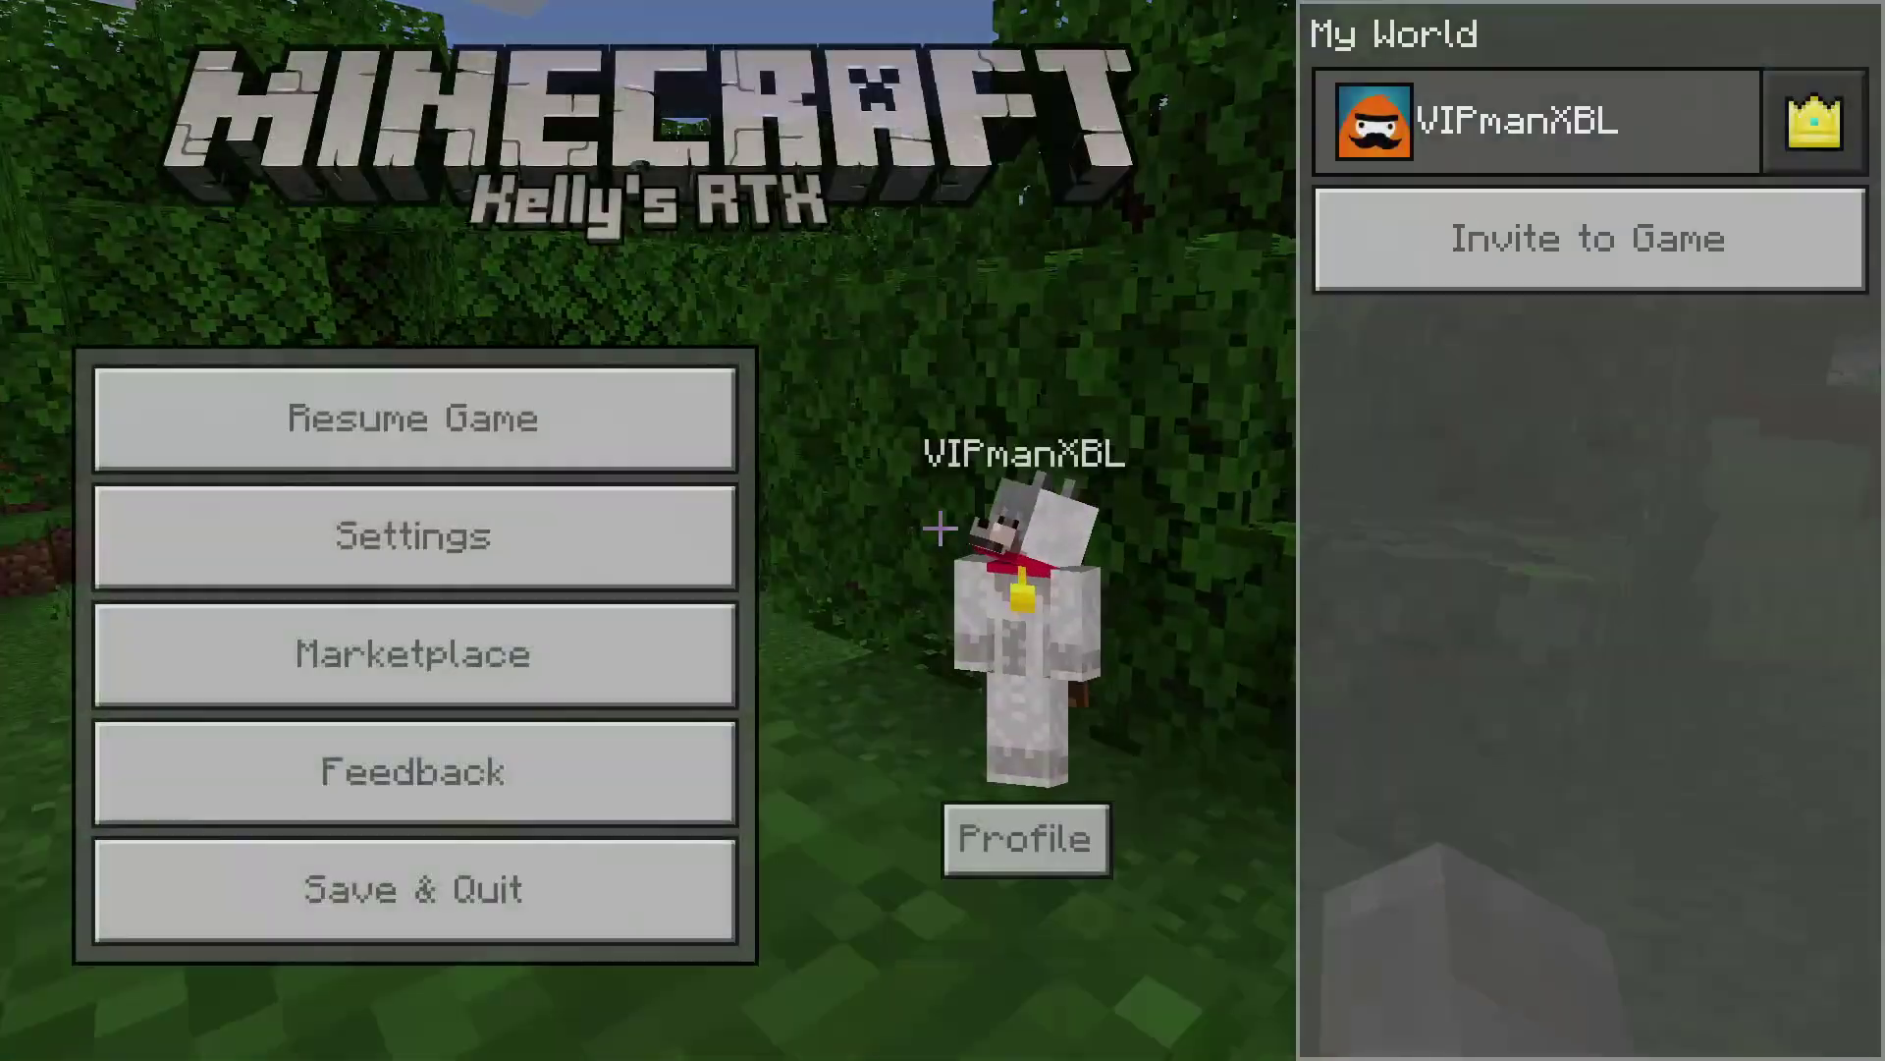
key(Down)
key(Up)
key(Return)
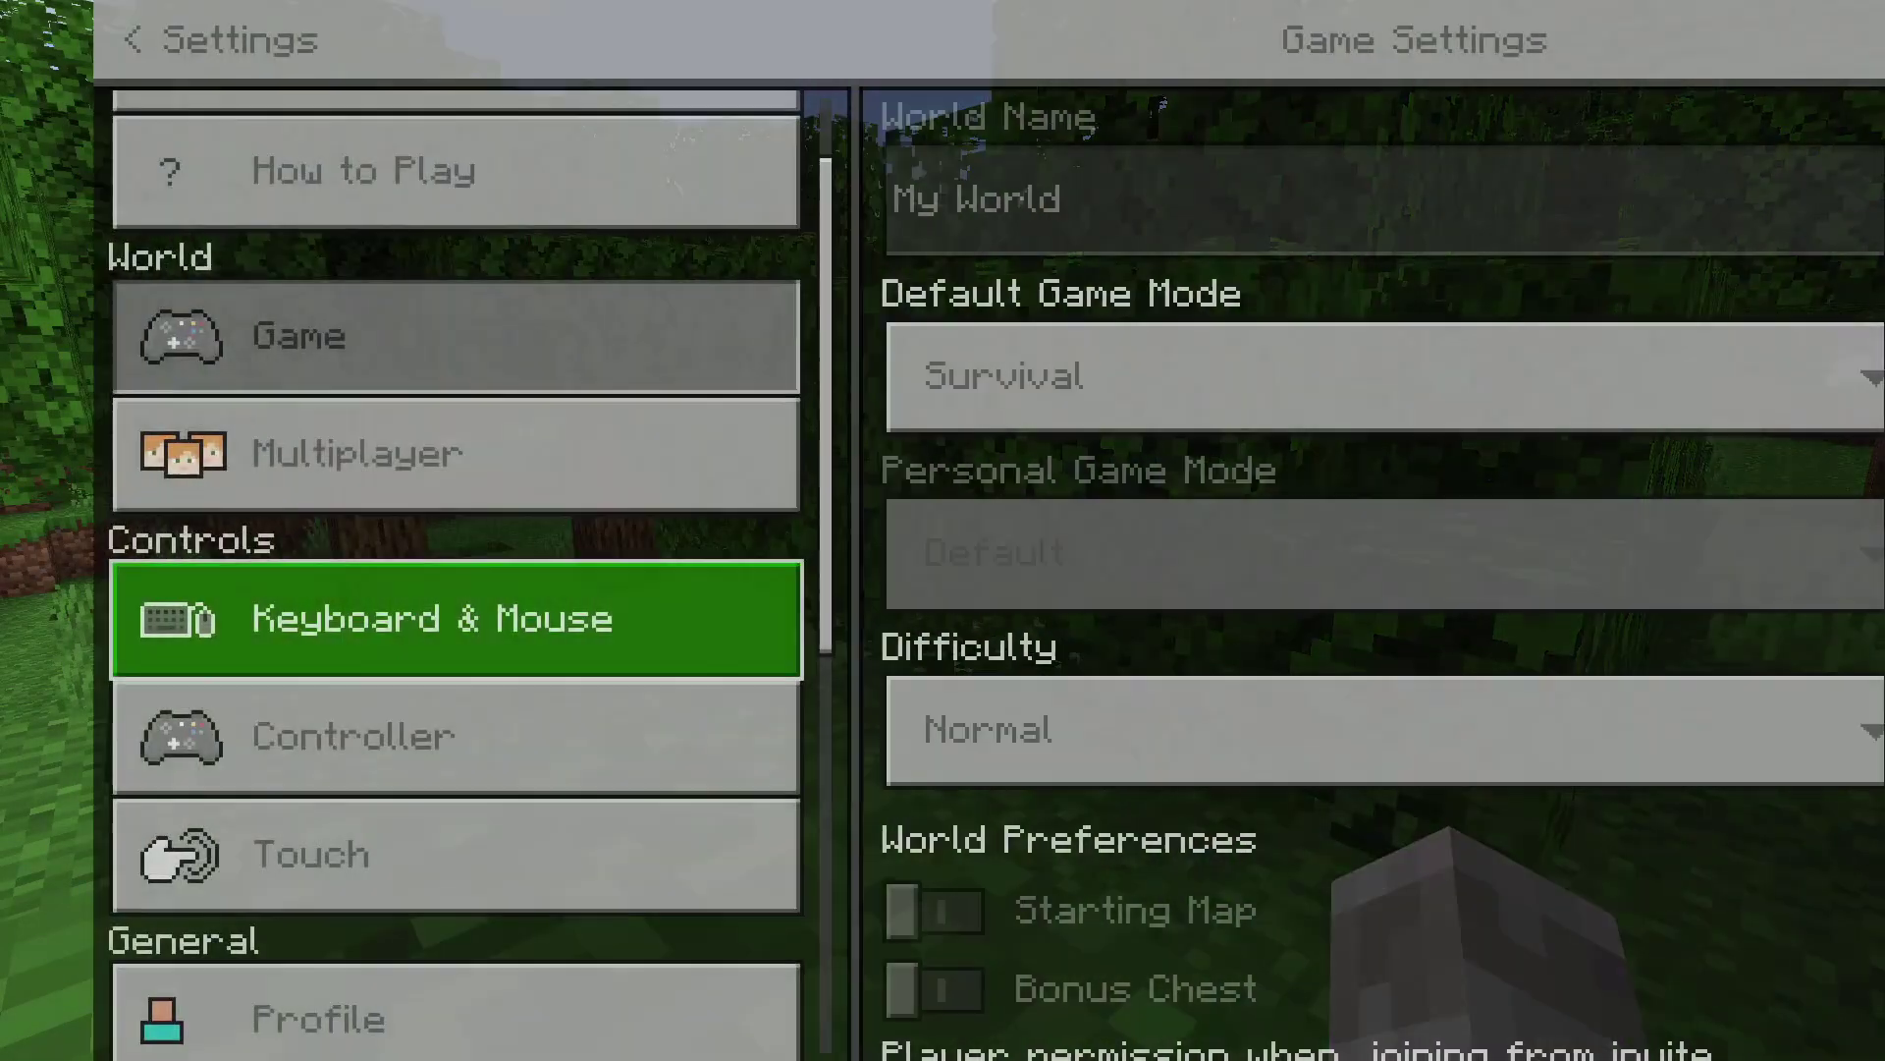
key(Down)
key(Down)
key(Down)
key(Down)
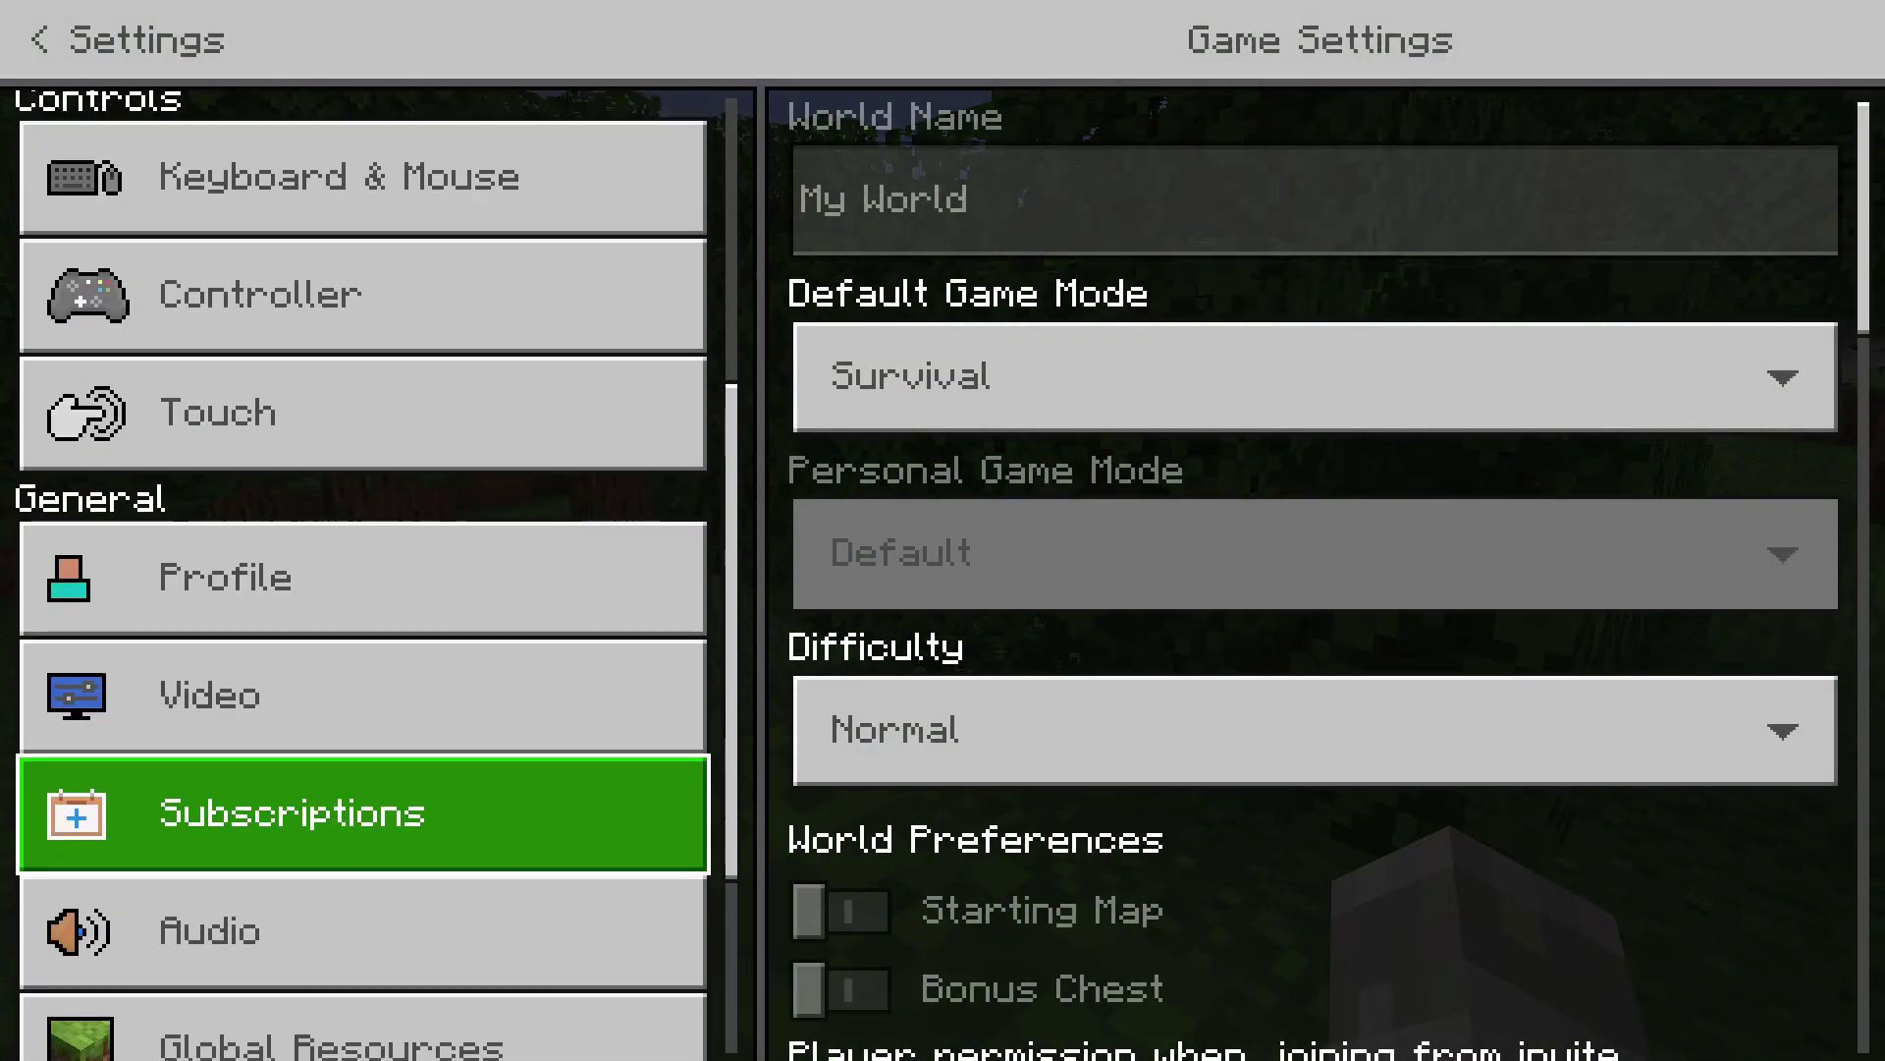
- Show the Video settings: Fullscreen on, HUD Opacity 100%, FOV 60.00°
key(Up)
key(Return)
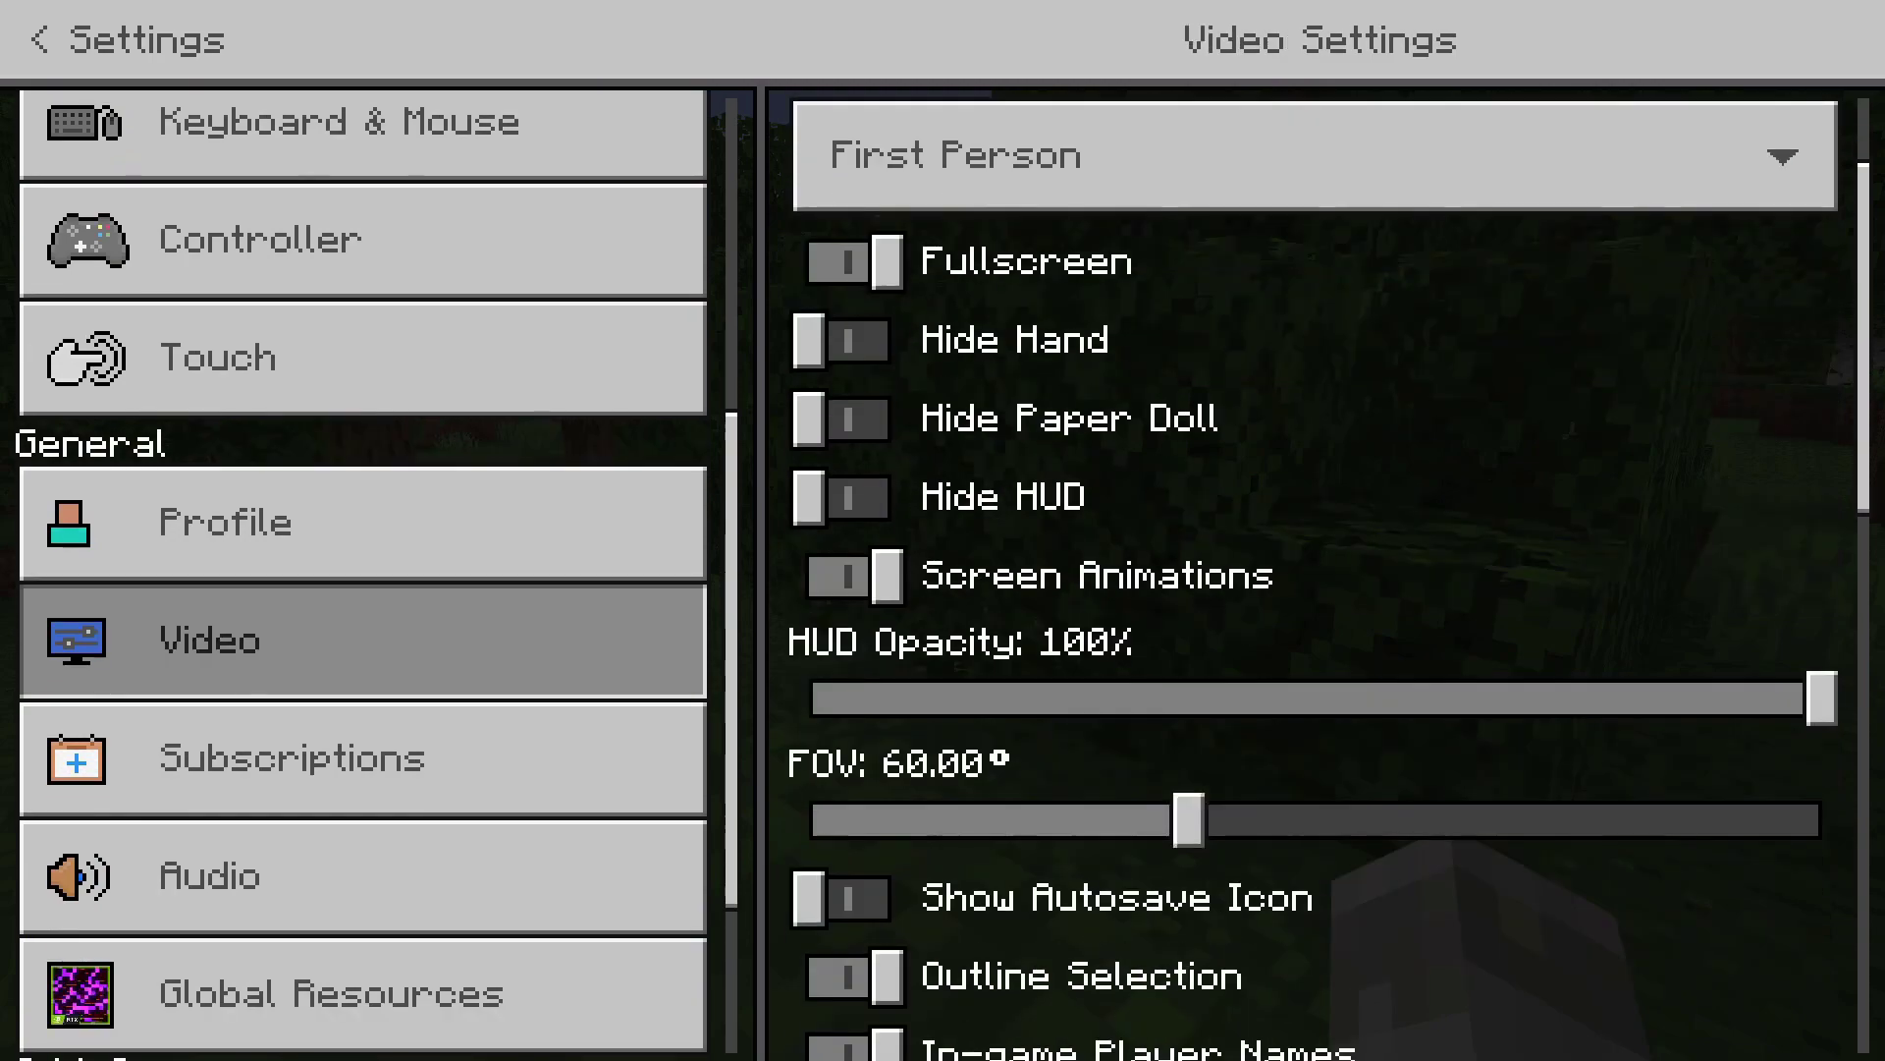